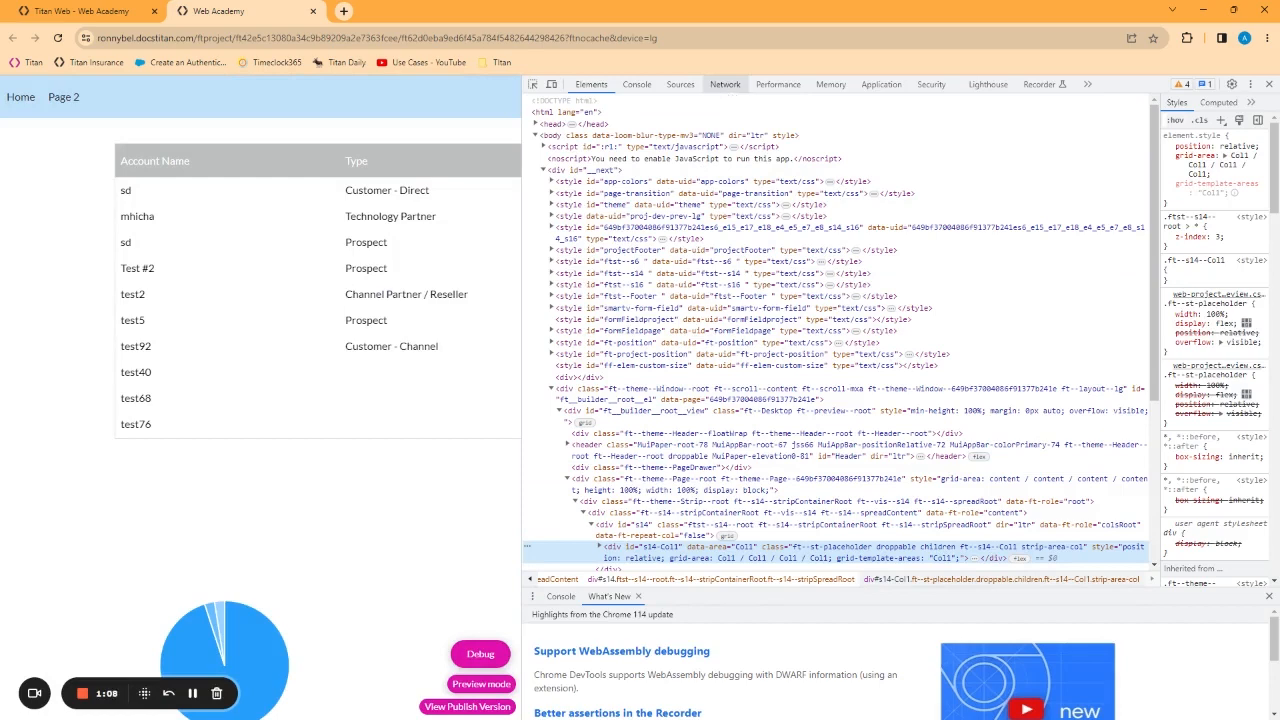
Step: Reload the Web Academy site preview with the network log shown and examine its requests from the beginning
click(727, 86)
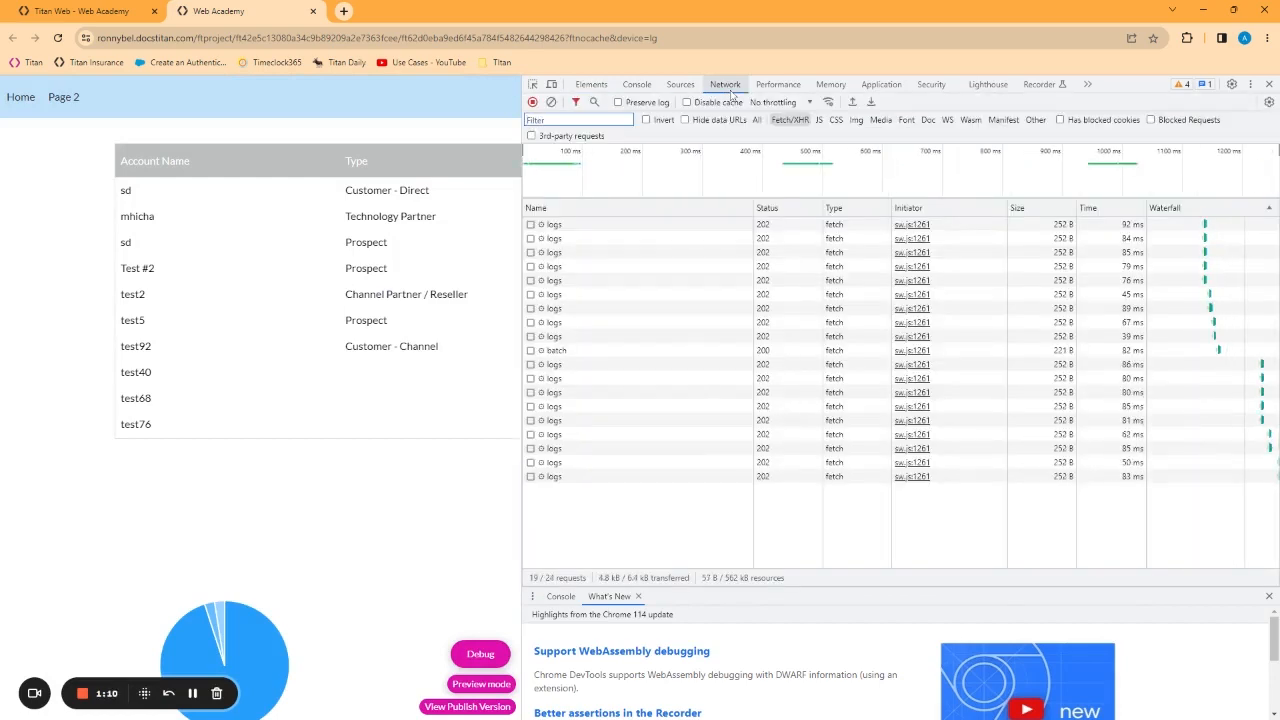
click(58, 39)
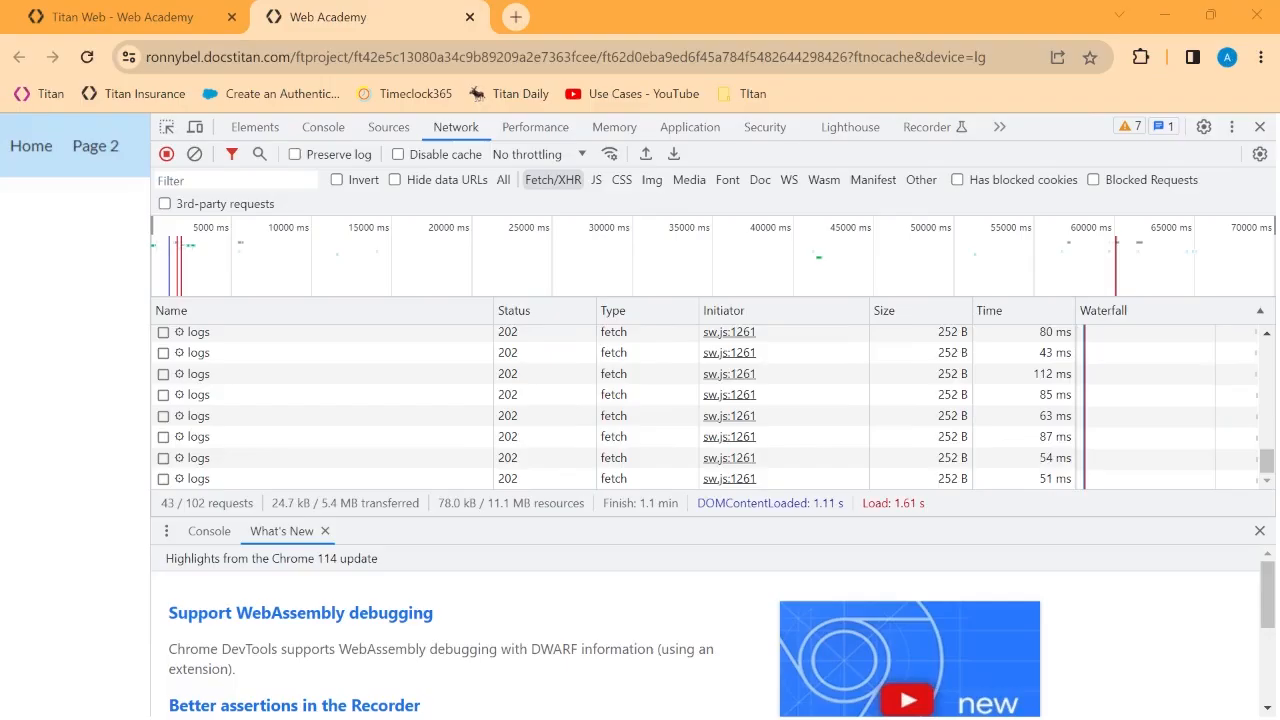
scroll(309, 400, up, 10)
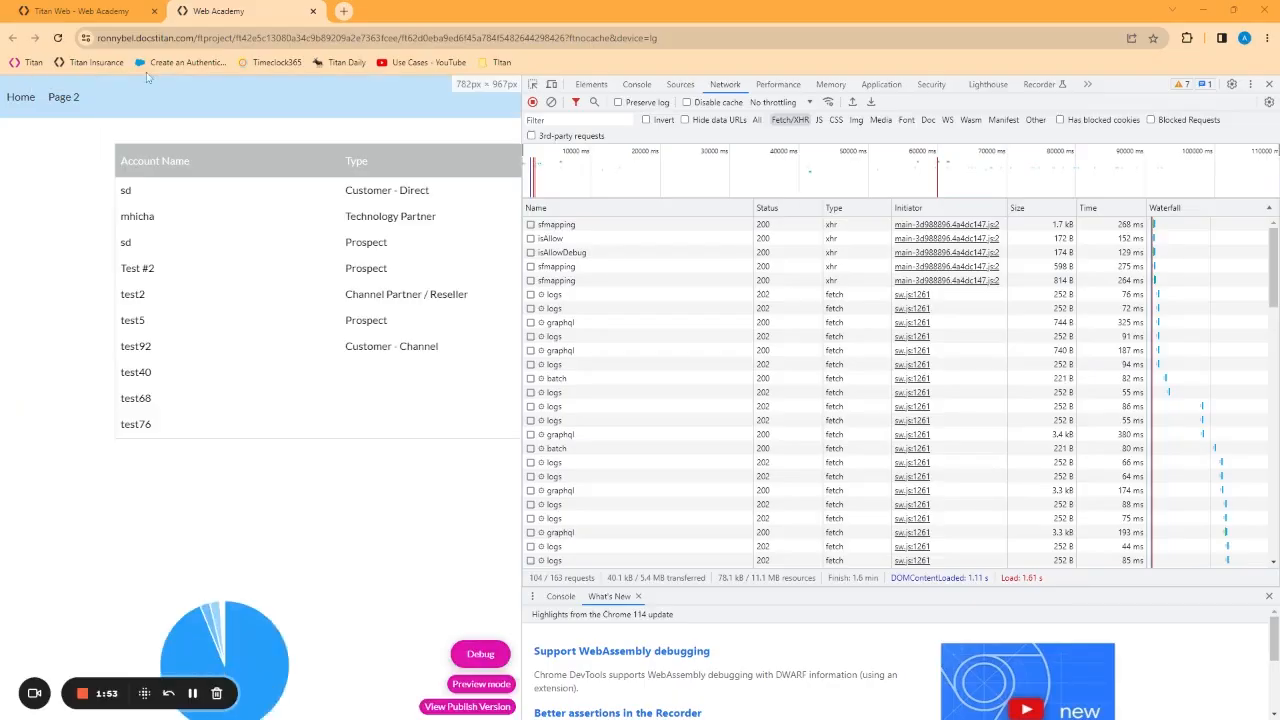
Step: Switch to the Titan Web project editor and review the project's Salesforce get record integrations
click(103, 9)
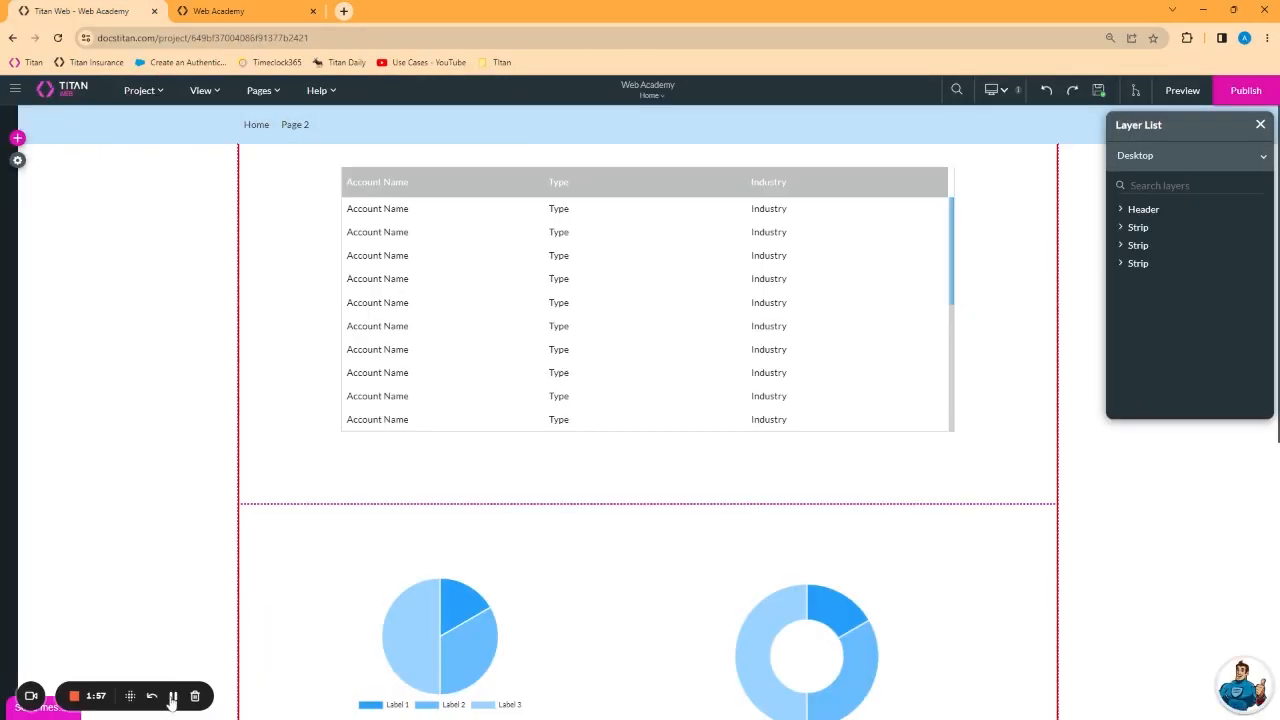
click(18, 162)
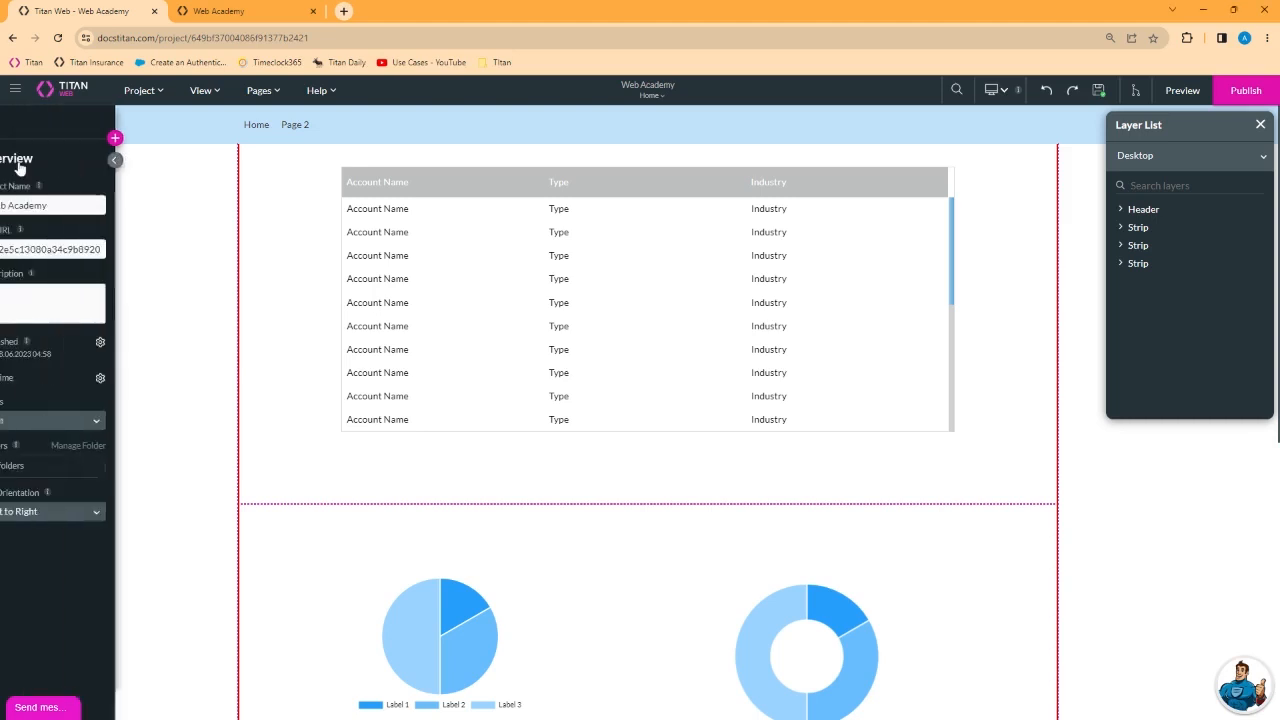
click(37, 284)
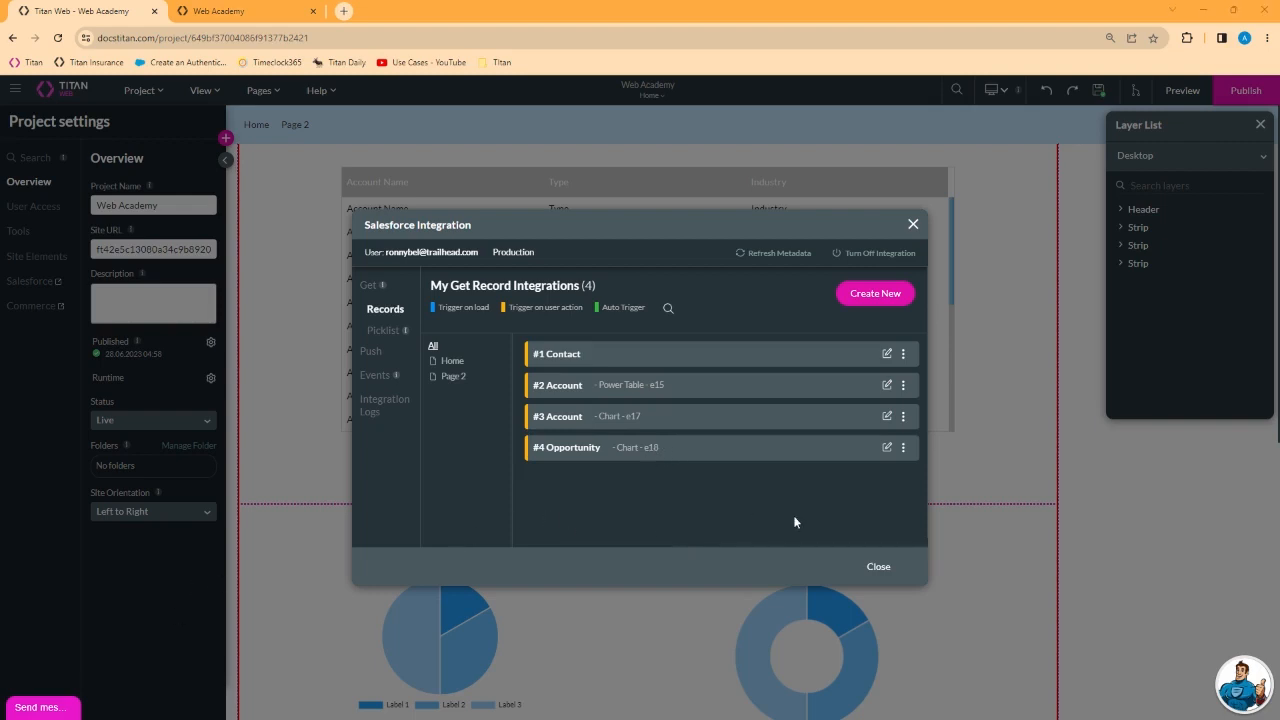
click(880, 567)
Step: Open the Home page's action configuration at the Every Time page load rules
click(262, 90)
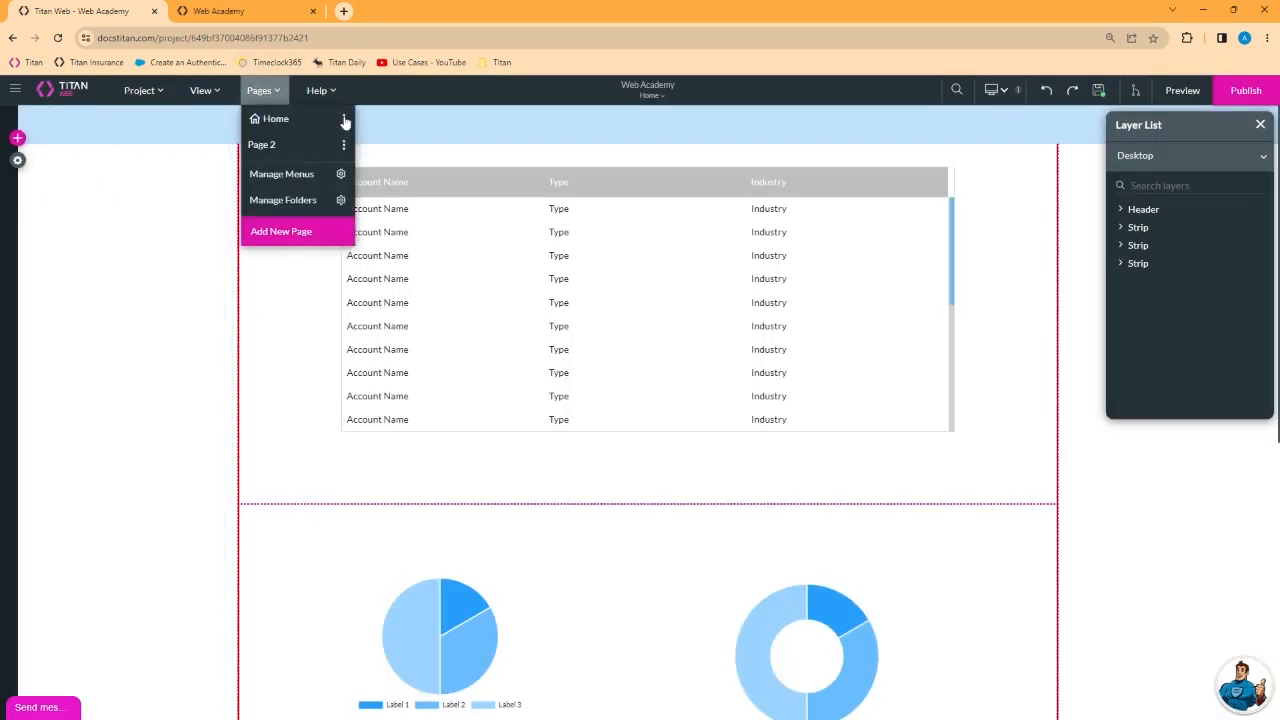
click(343, 119)
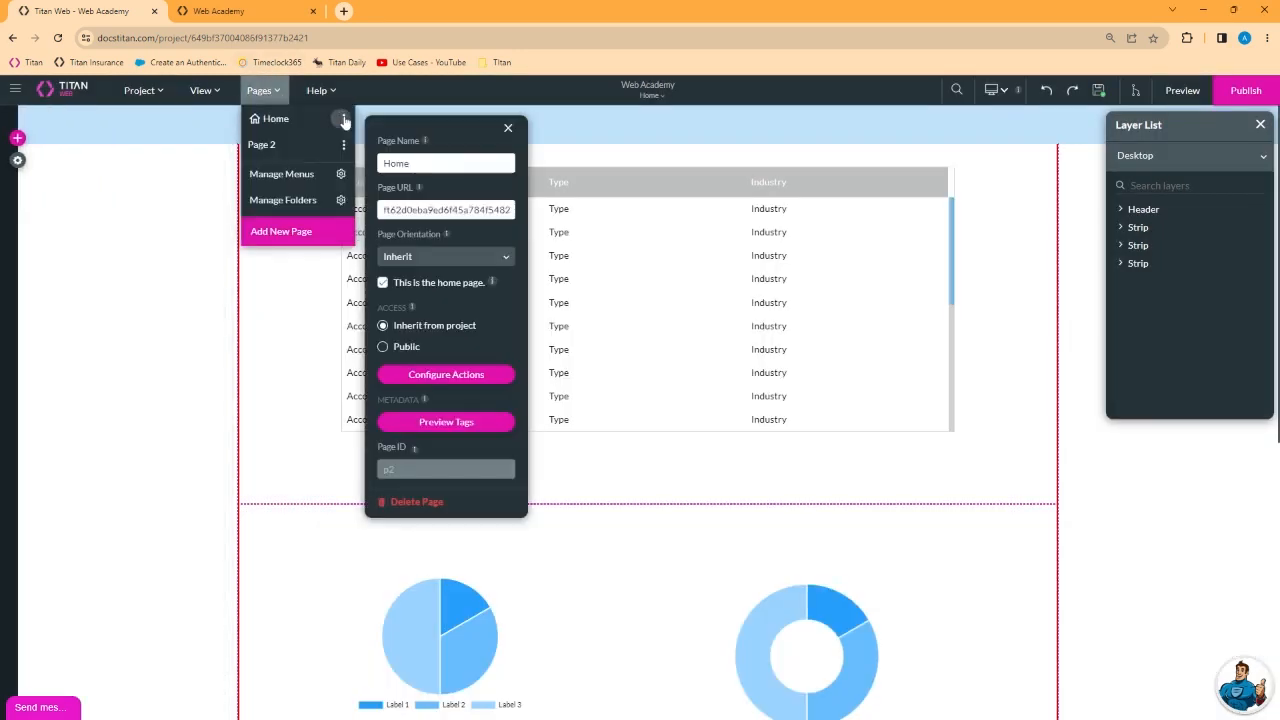
click(453, 375)
click(340, 205)
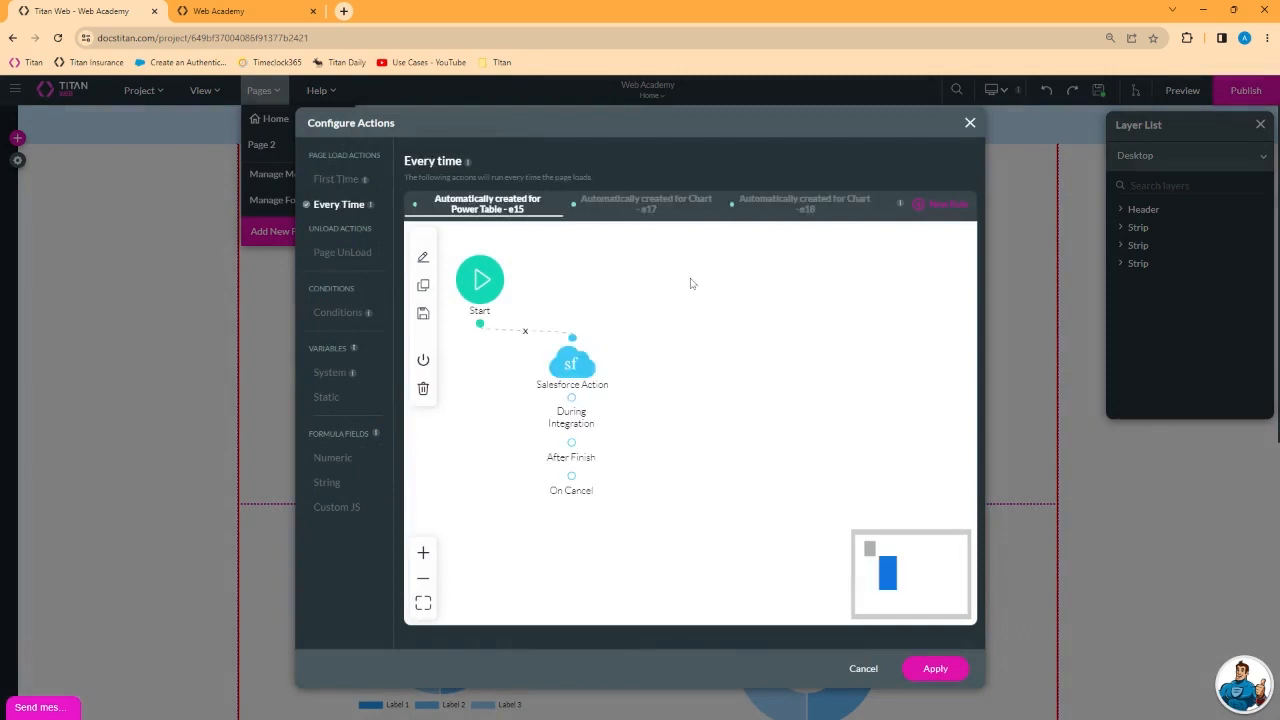
Step: Review the automatically created Power Table e15, Chart e17 and Chart e18 rules, including the Power Table's Salesforce Action settings
click(640, 202)
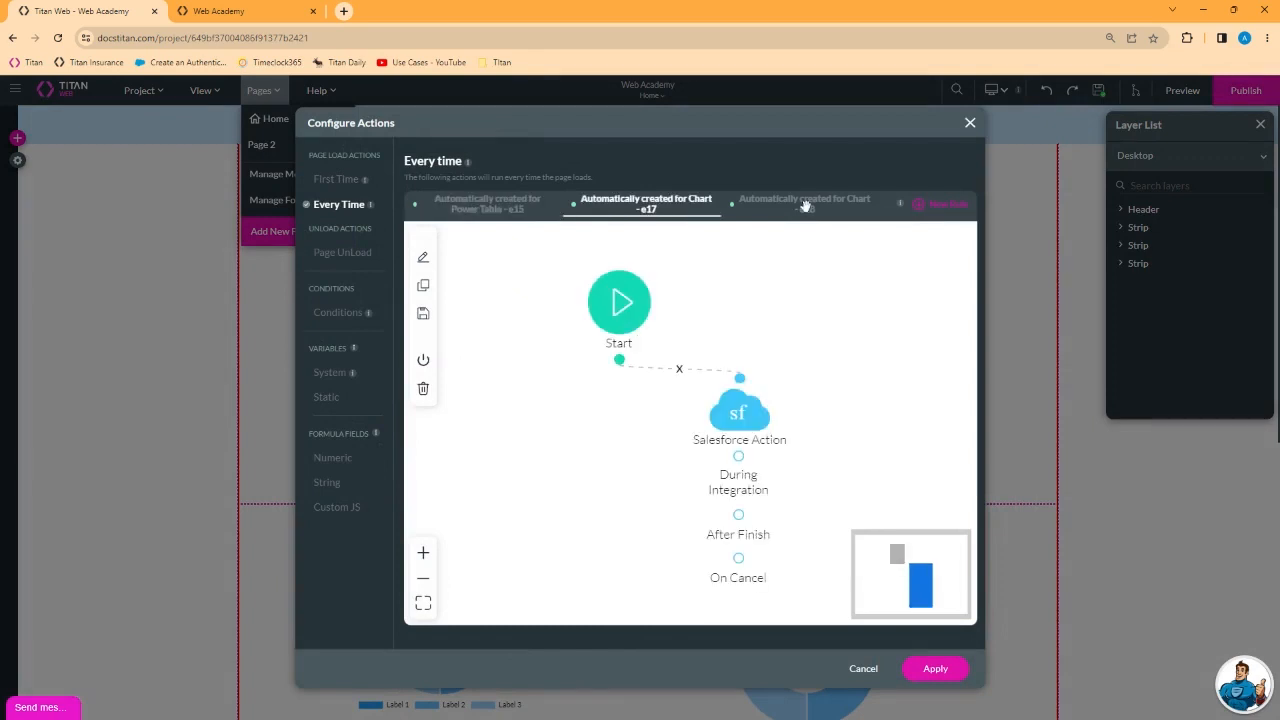
click(805, 204)
click(682, 210)
click(492, 204)
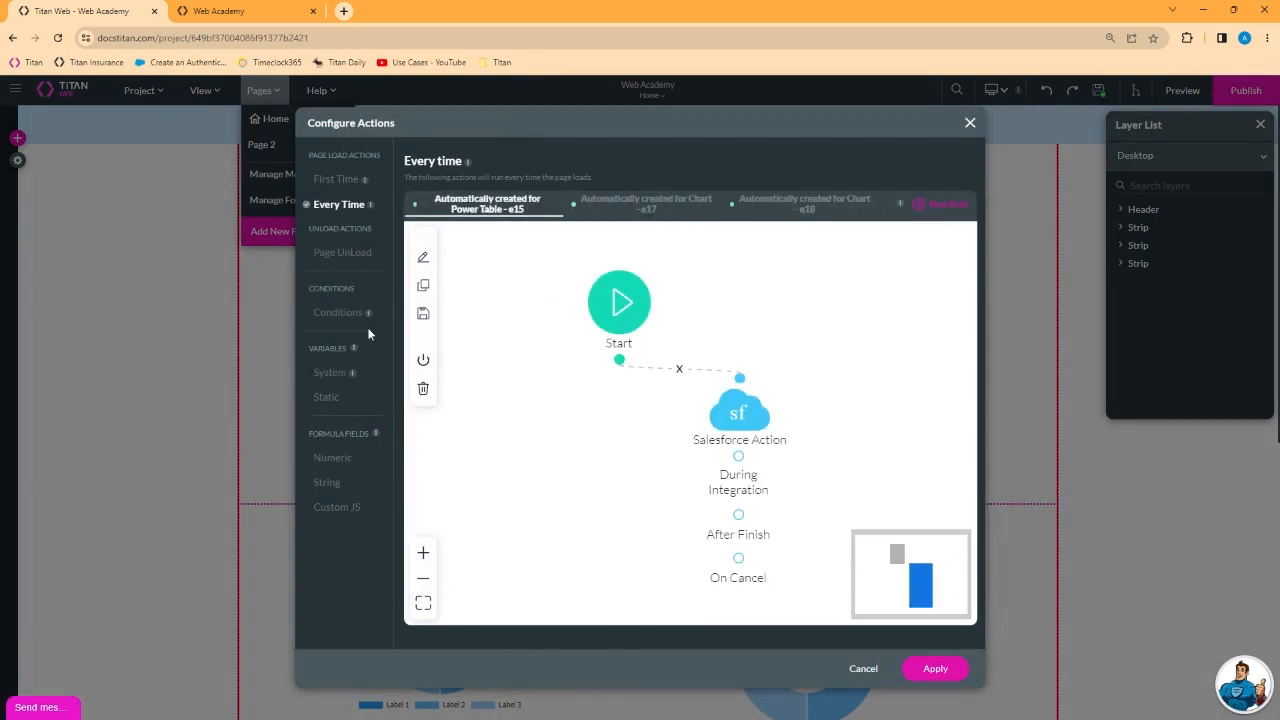
double_click(745, 420)
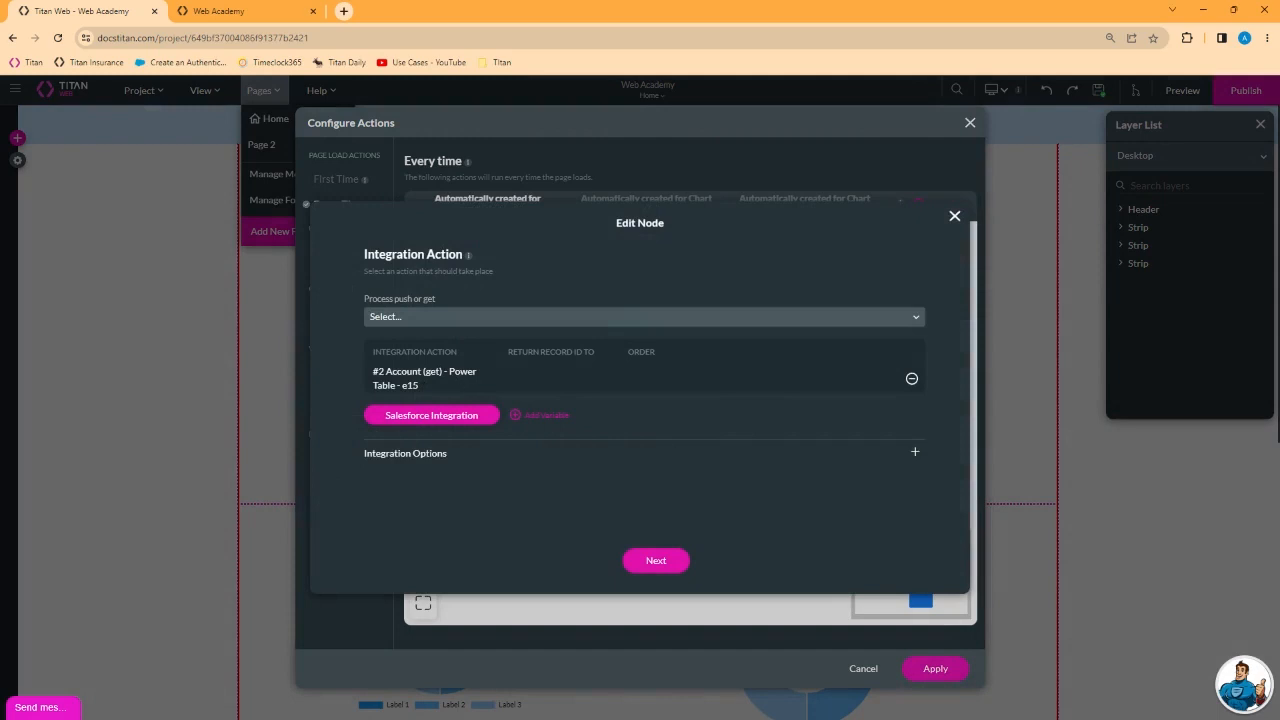
click(955, 216)
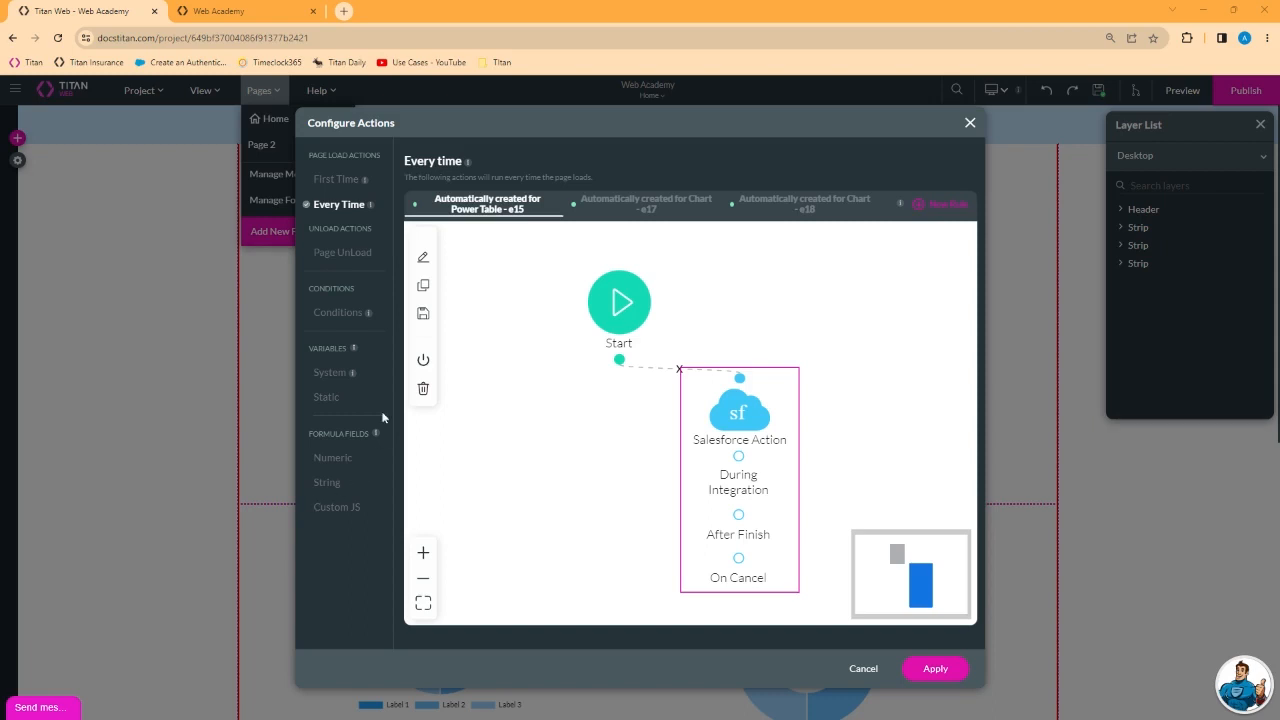
Step: Turn off the three automatically created rules for Power Table e15, Chart e17 and Chart e18
click(424, 361)
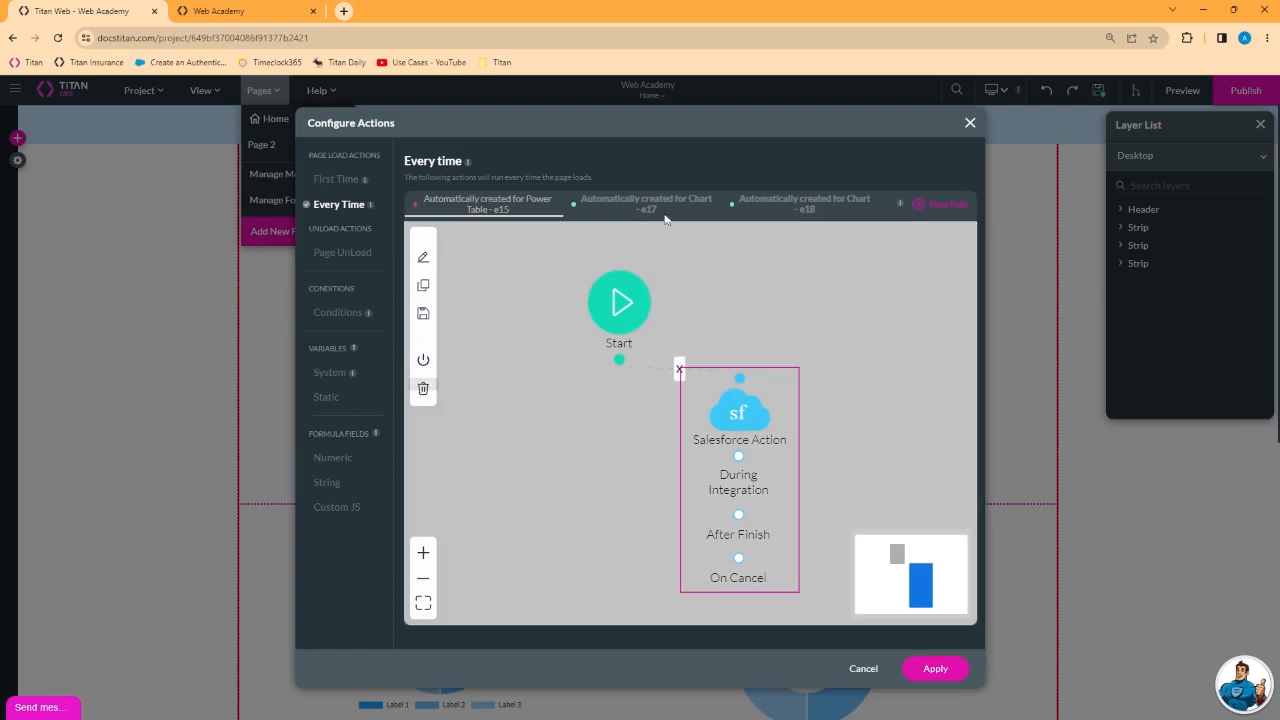
click(668, 204)
click(424, 361)
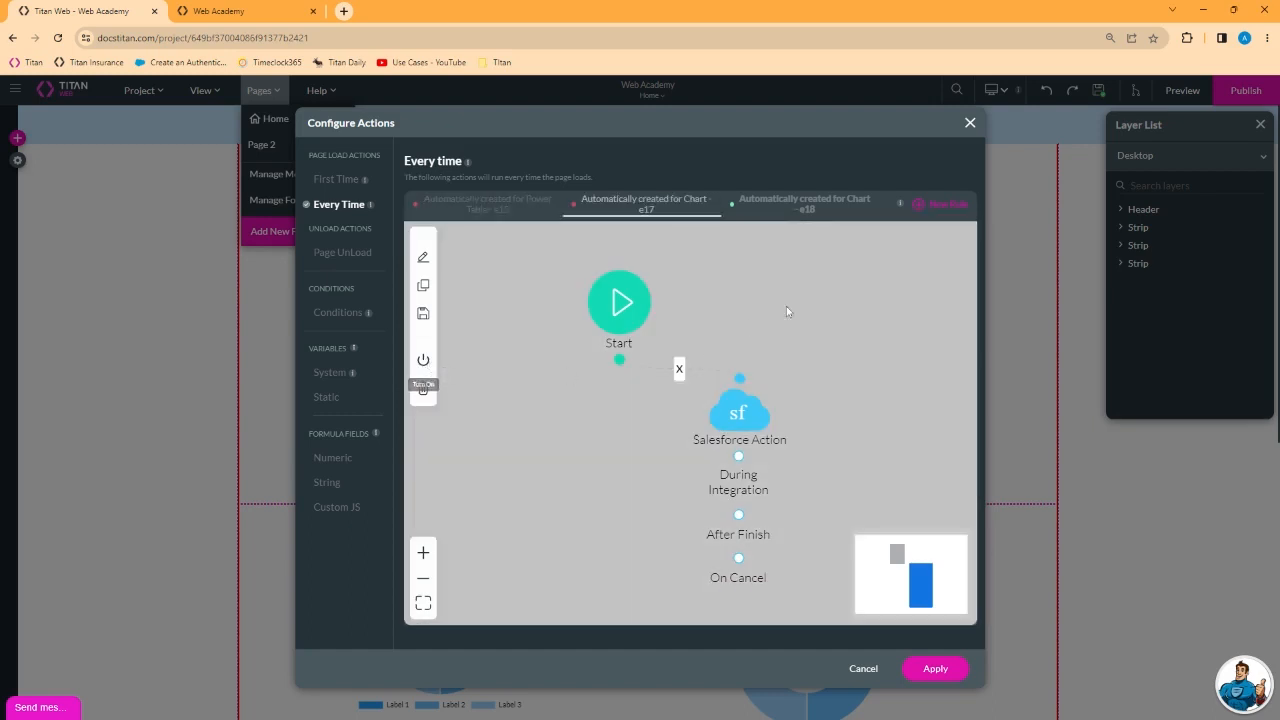
click(806, 204)
click(424, 362)
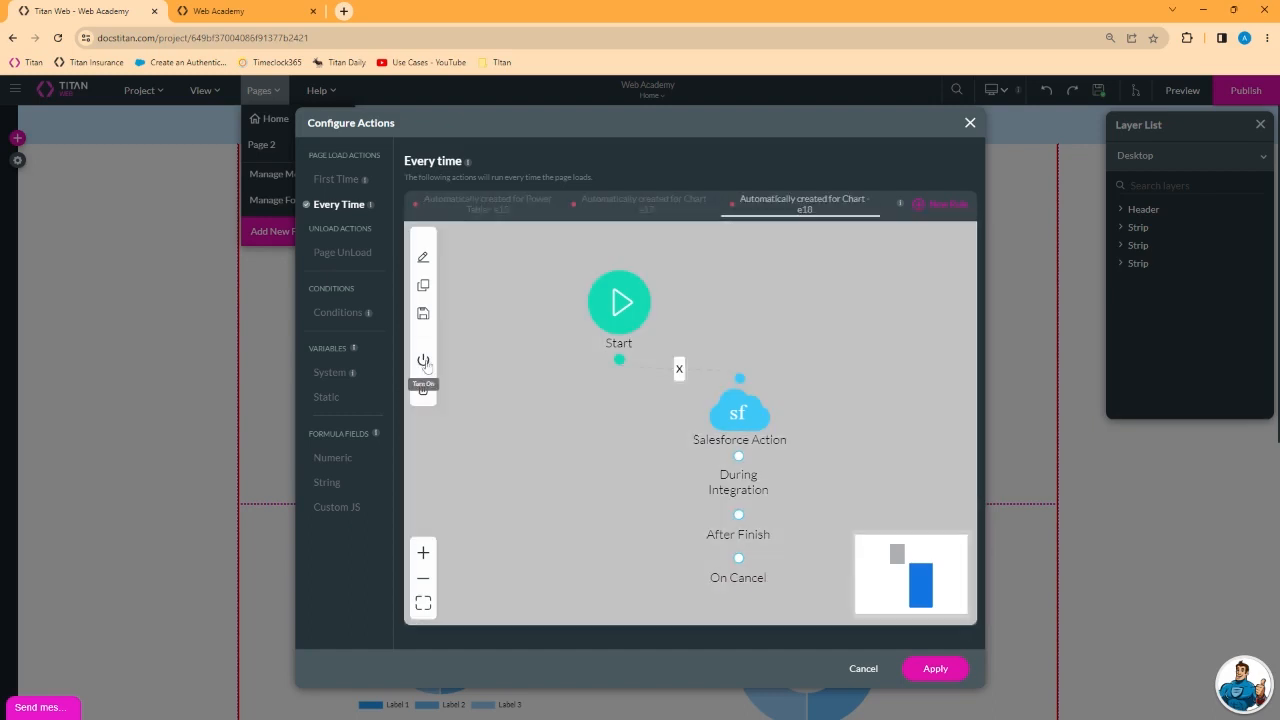
Step: Create a new Every Time rule and add a Salesforce Action node after its Start
click(937, 204)
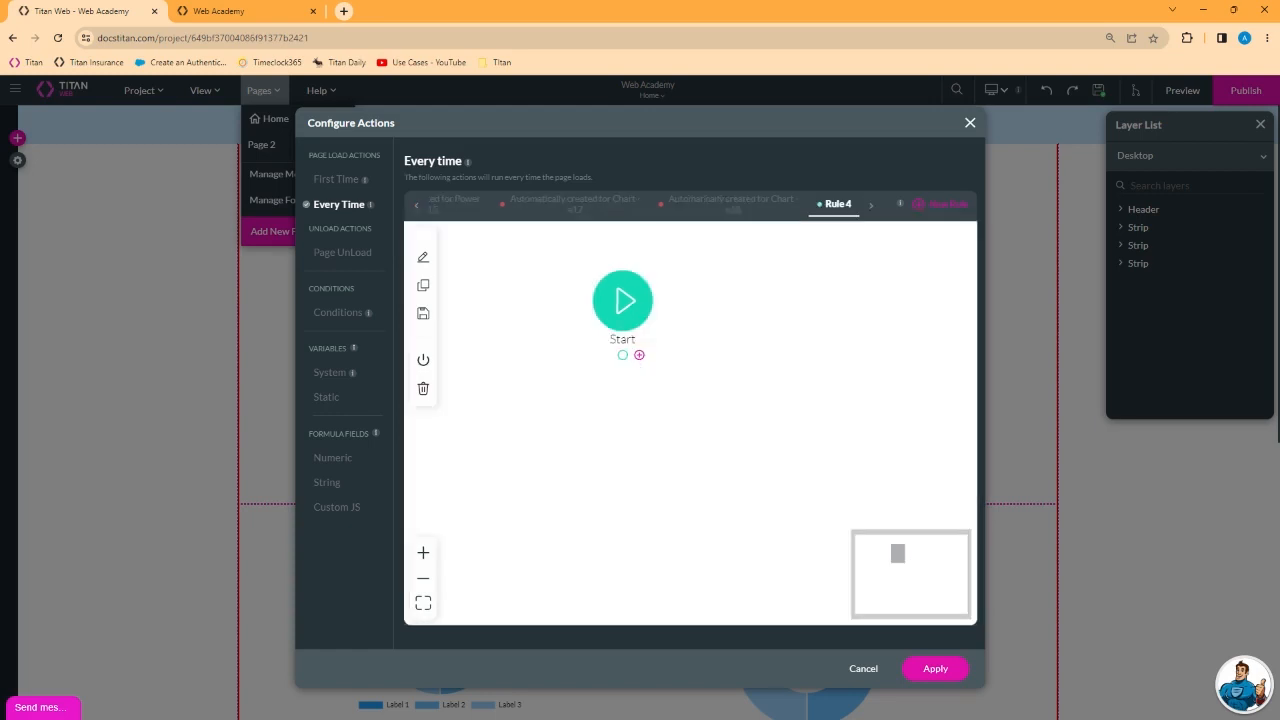
click(639, 355)
click(518, 366)
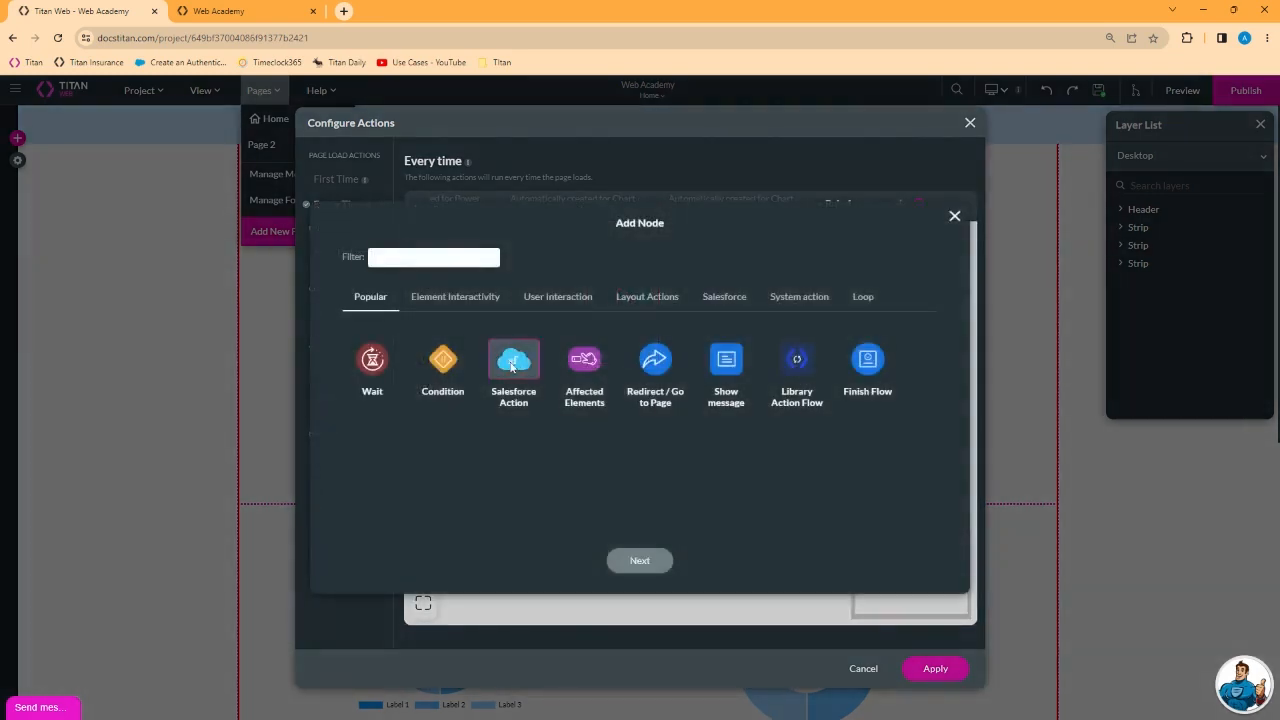
click(639, 560)
Step: Add the get integrations #2 Account (Power Table e15), #3 Account (Chart e17) and #4 Opportunity (Chart e18) to the Salesforce Action
click(837, 316)
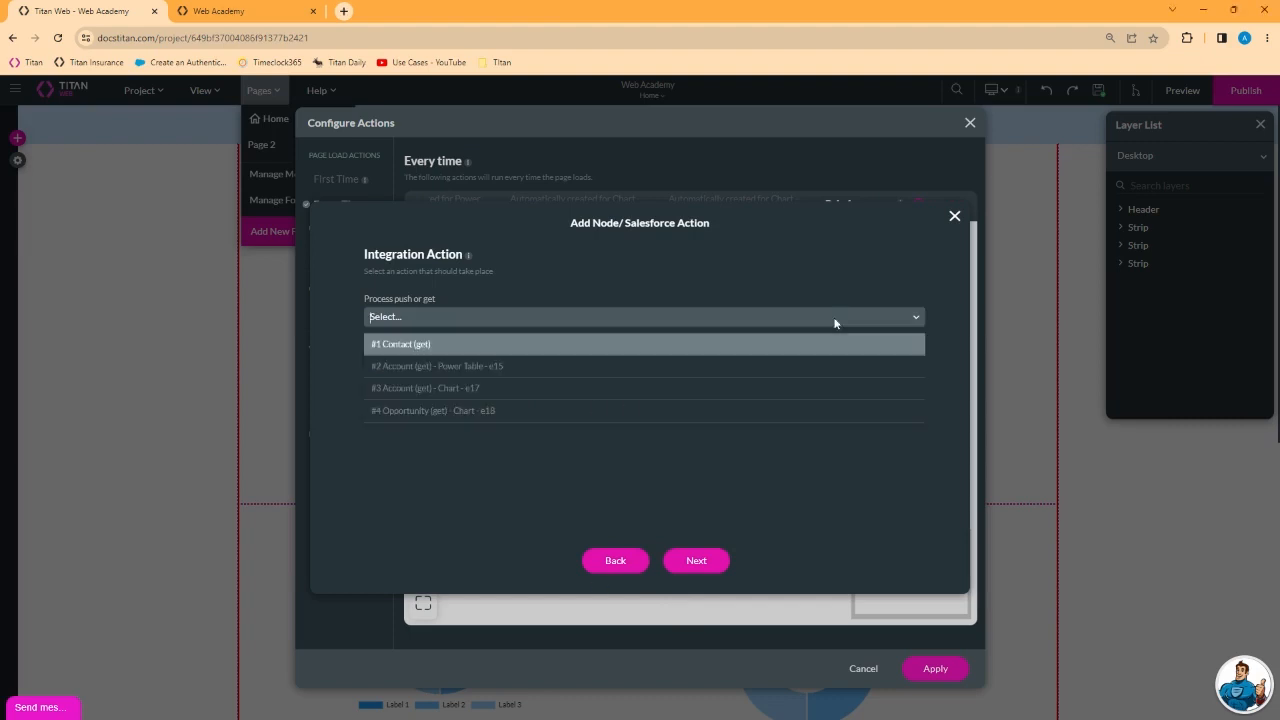
click(486, 372)
click(650, 318)
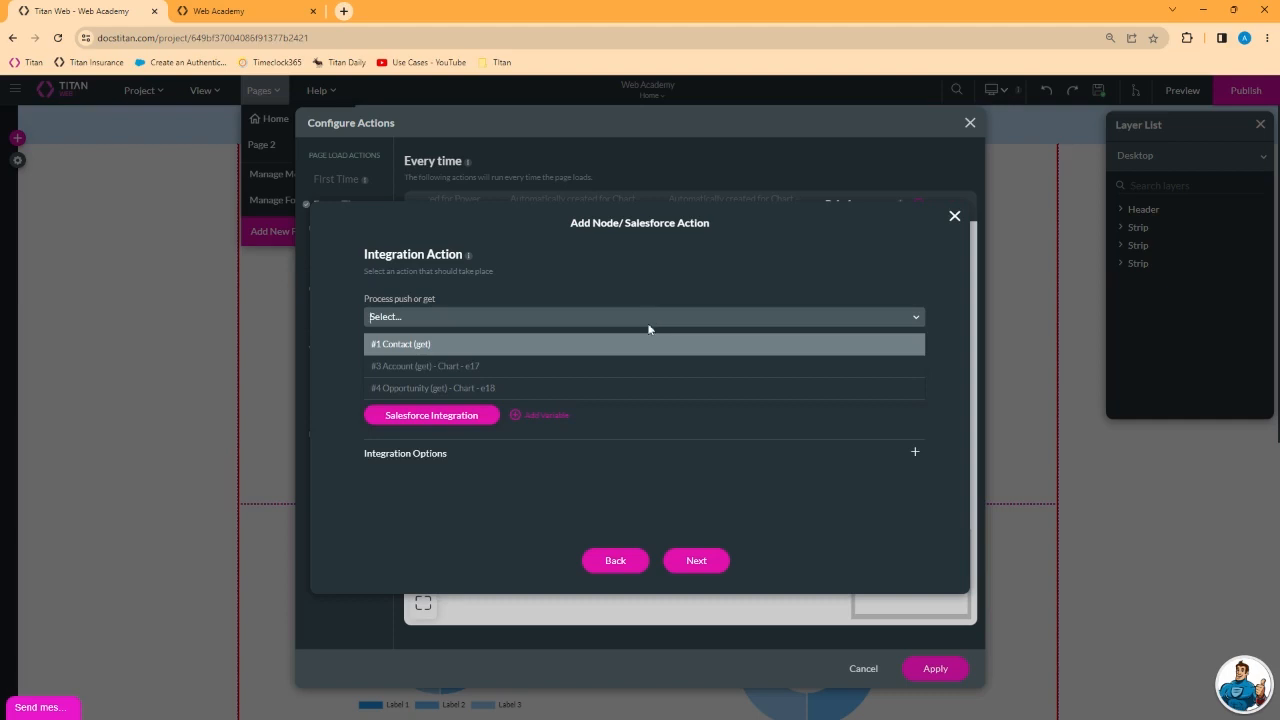
click(560, 367)
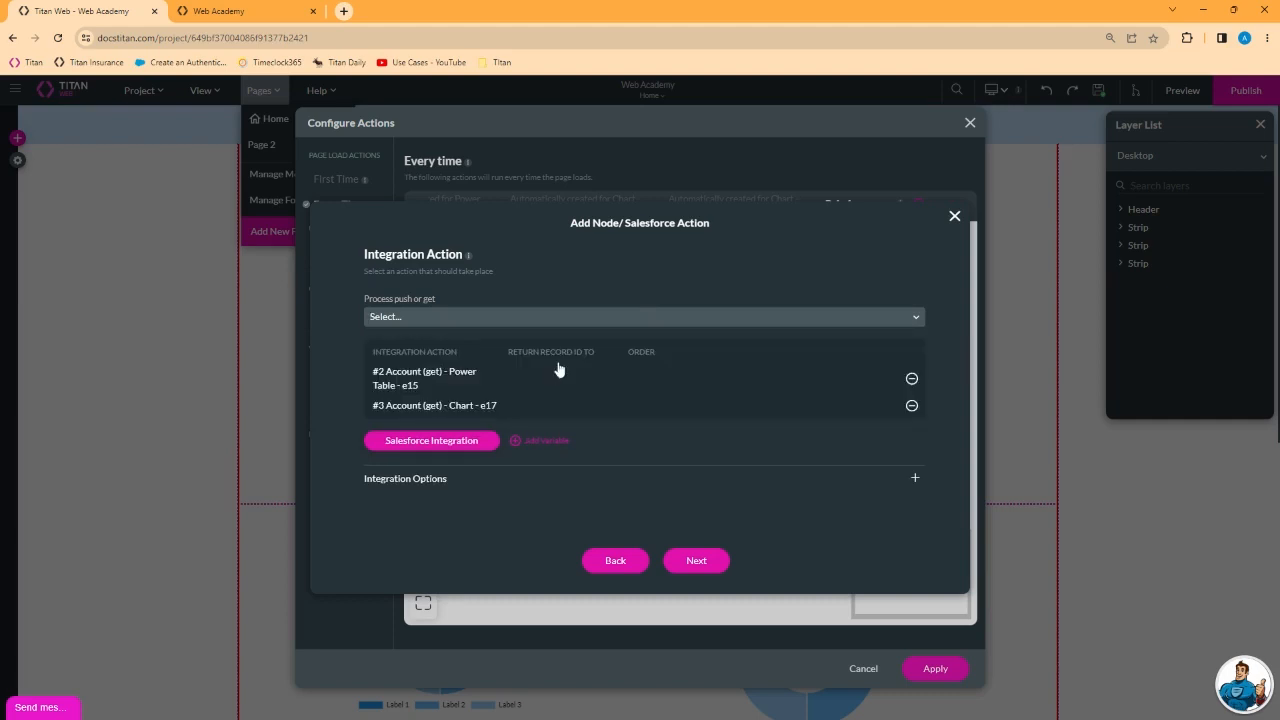
click(658, 318)
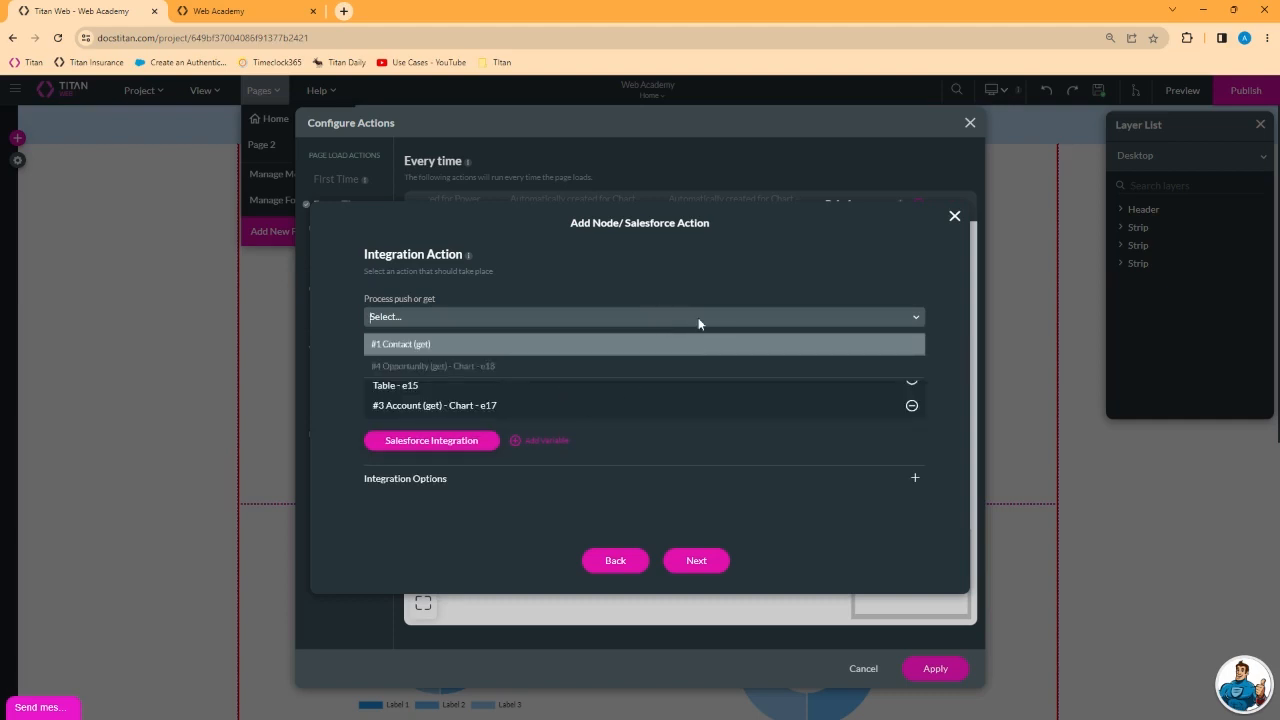
click(418, 367)
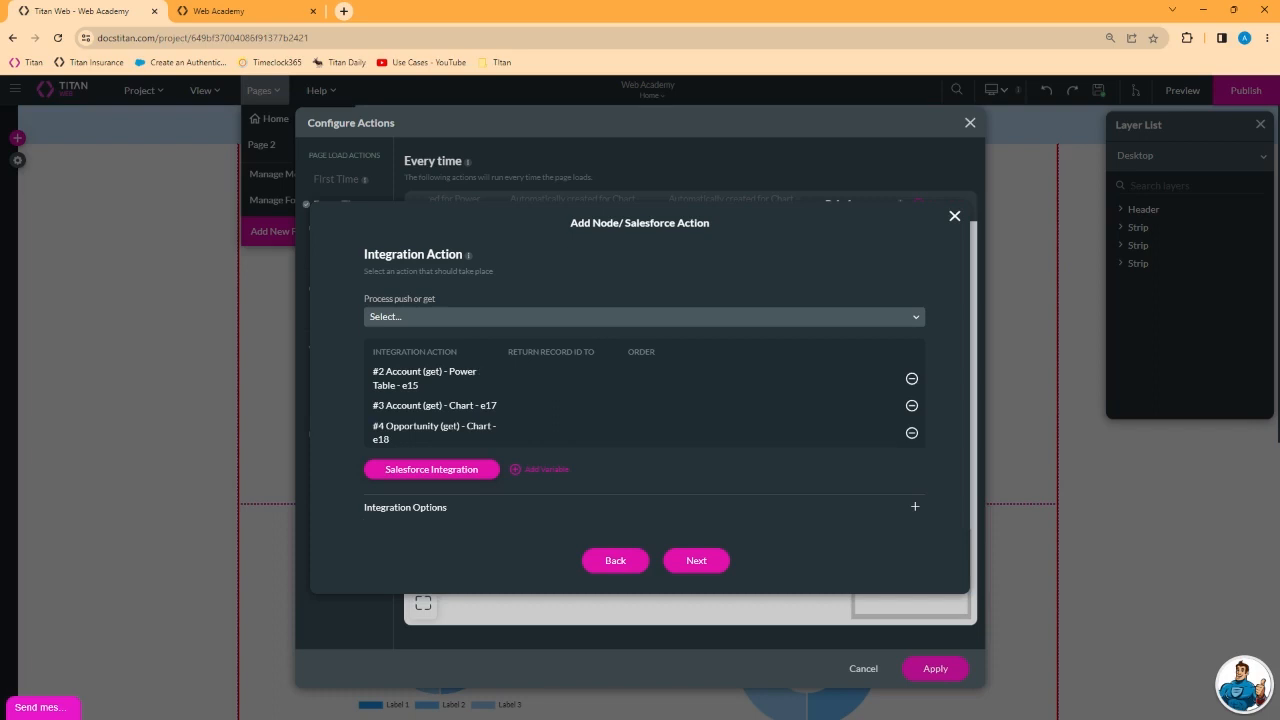
Step: Enable Parallel load in the integration options and insert the Salesforce Action node without a tag
click(427, 516)
scroll(440, 512, down, 1)
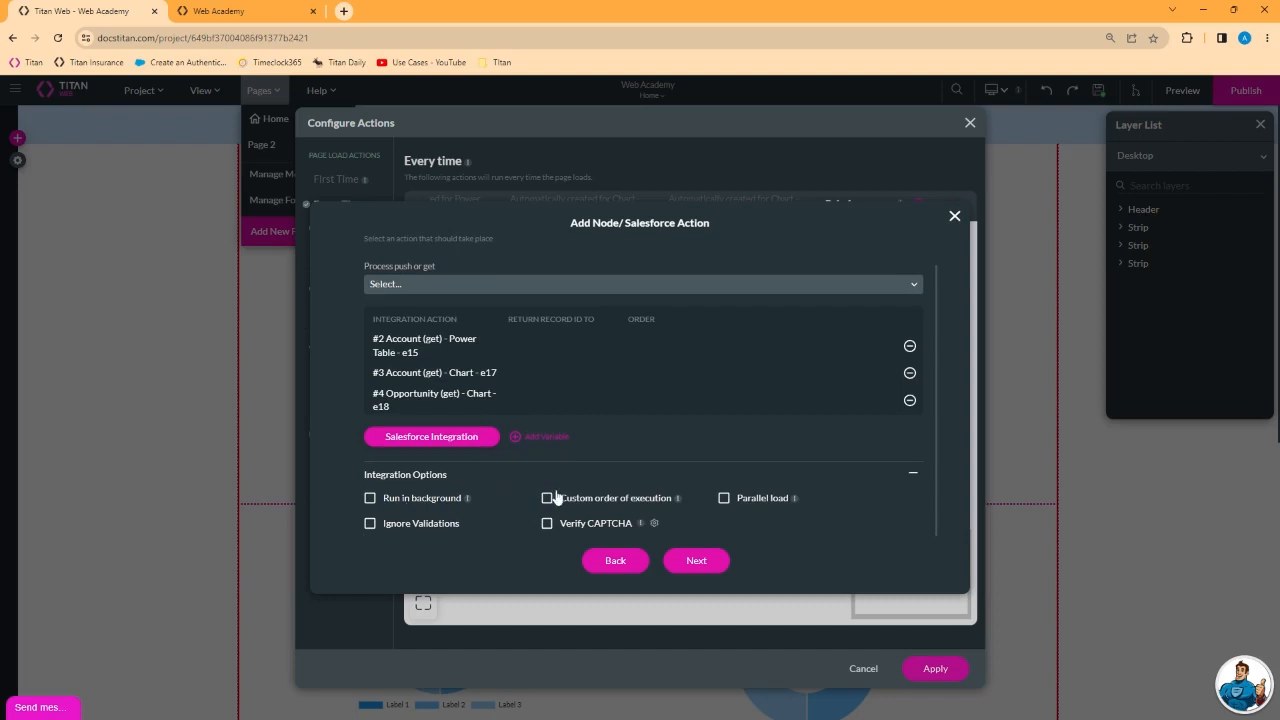
click(723, 499)
click(708, 563)
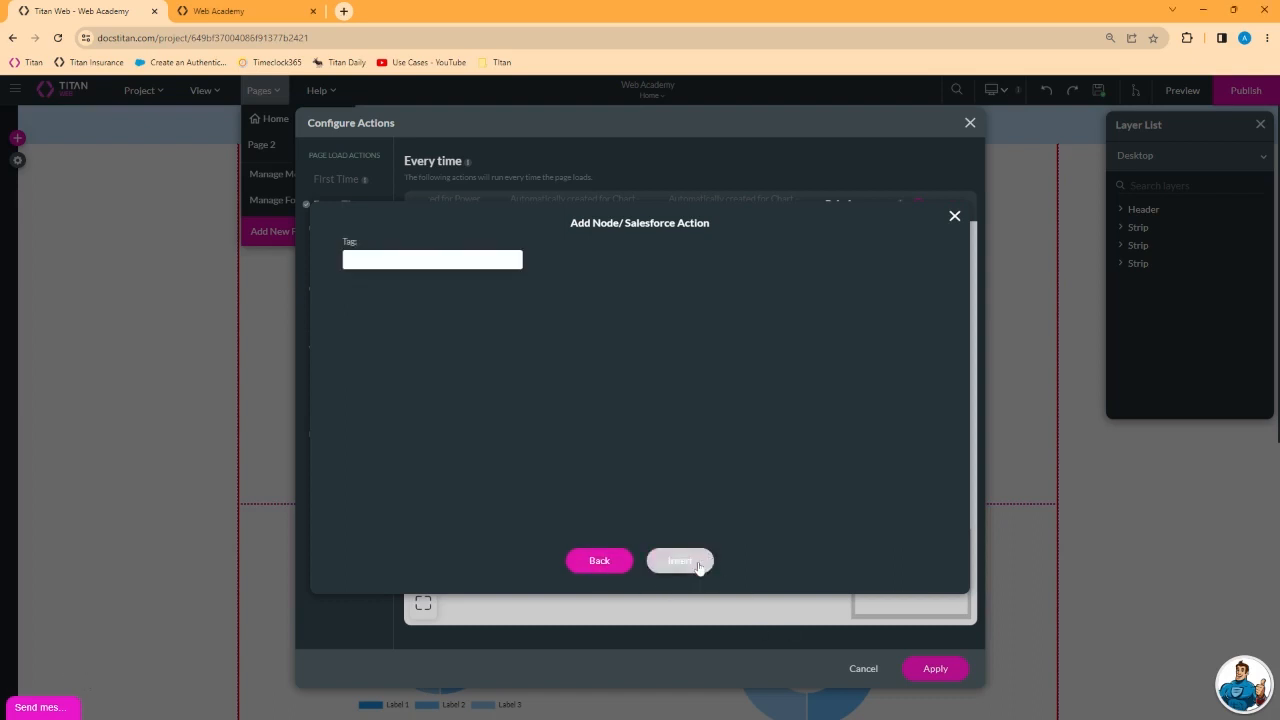
click(679, 561)
Step: Apply the Home page's action changes and save the project
click(935, 668)
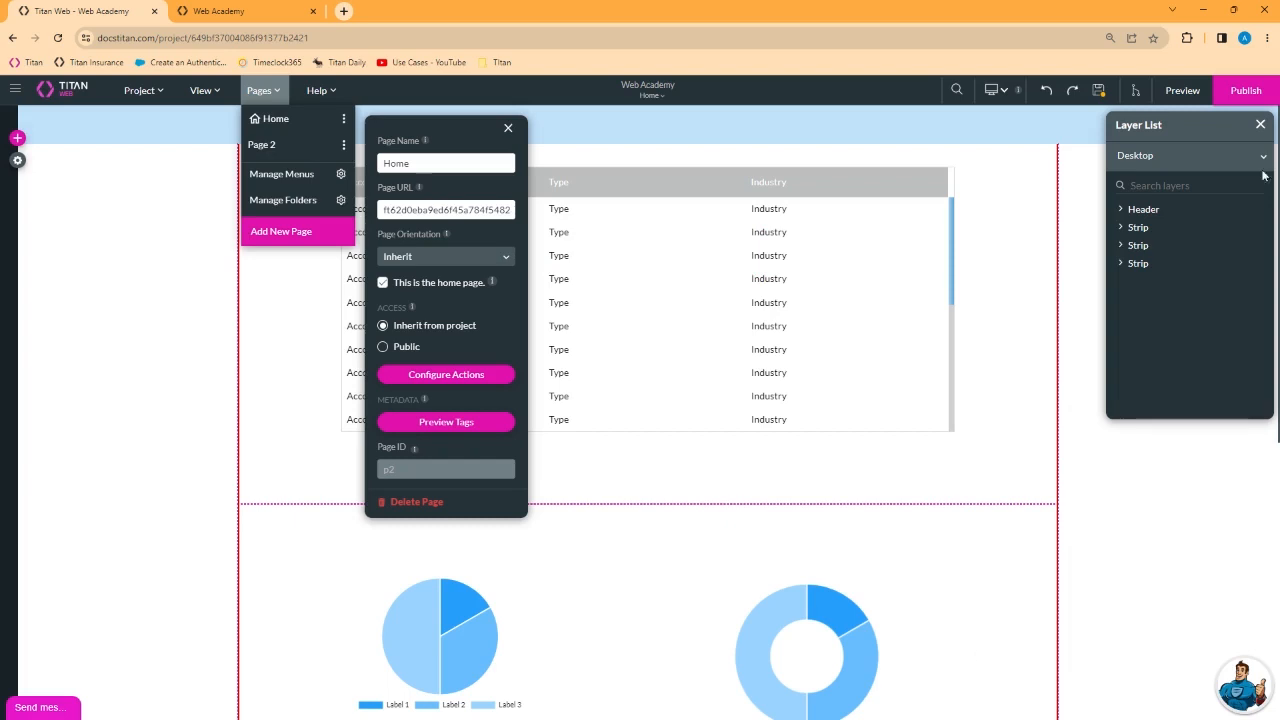
click(1102, 112)
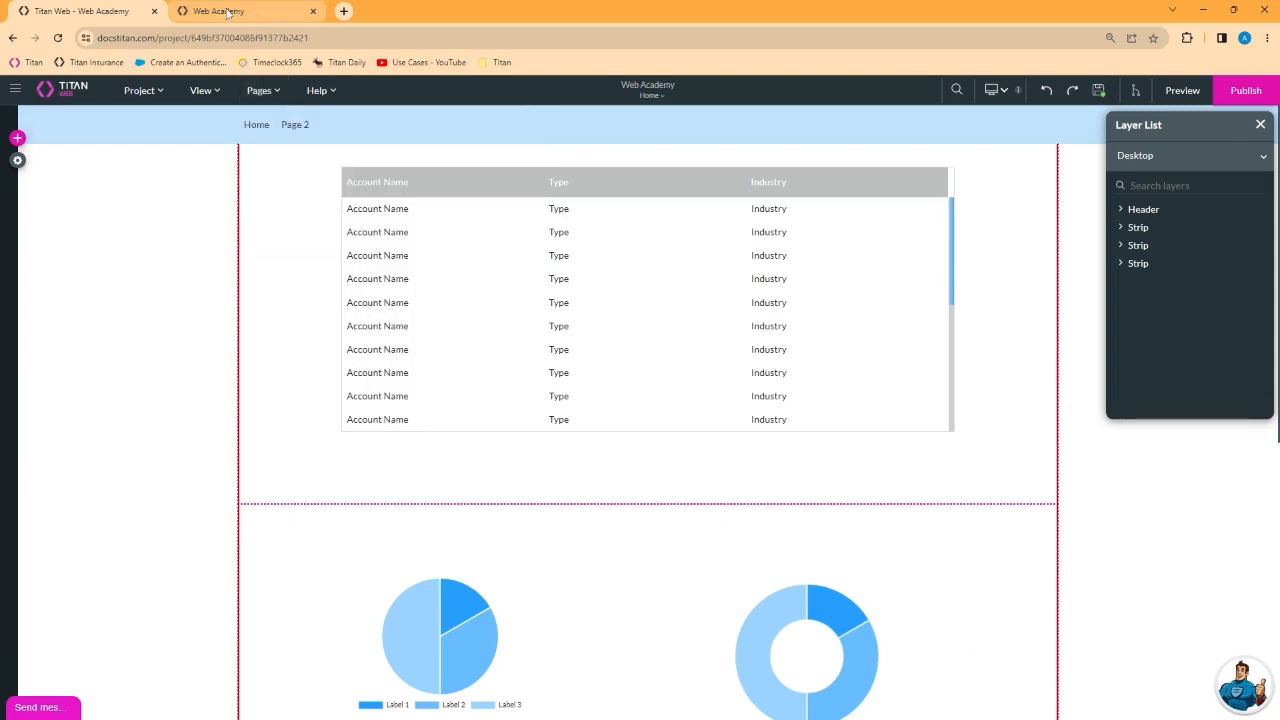
Step: Return to the Web Academy site preview, reload it and examine the network requests made with the new rule
click(236, 11)
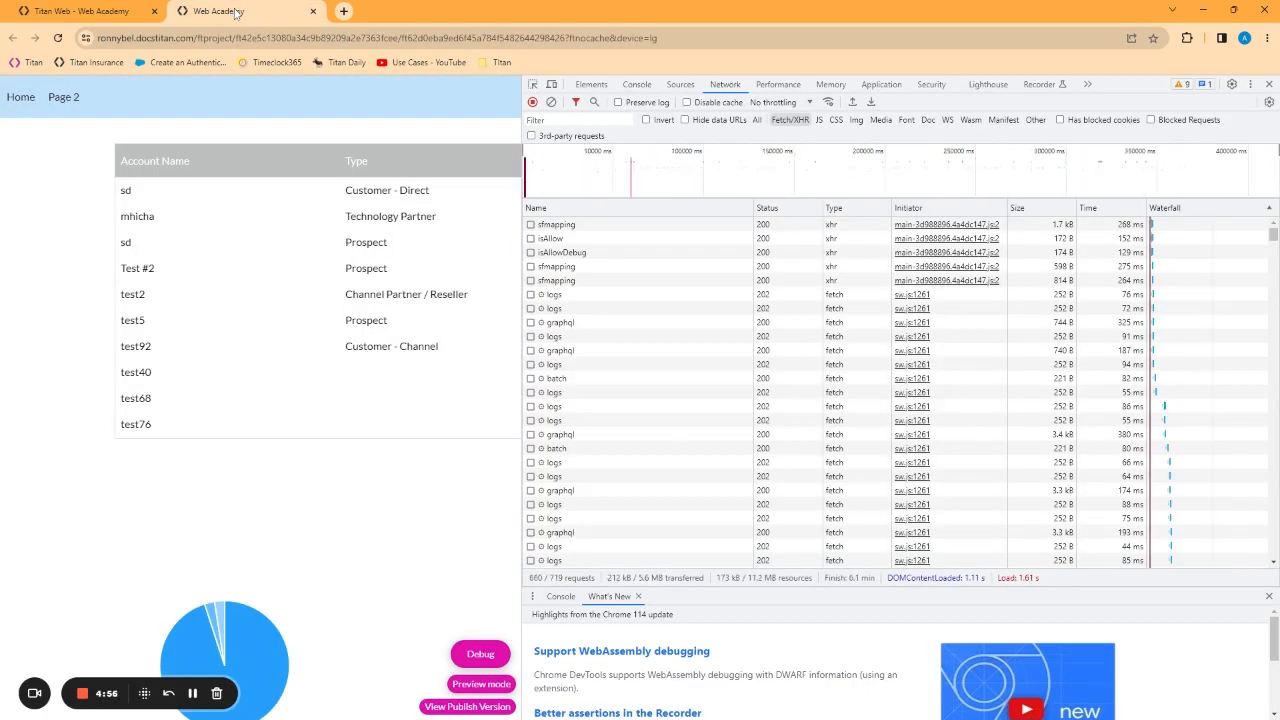
key(F5)
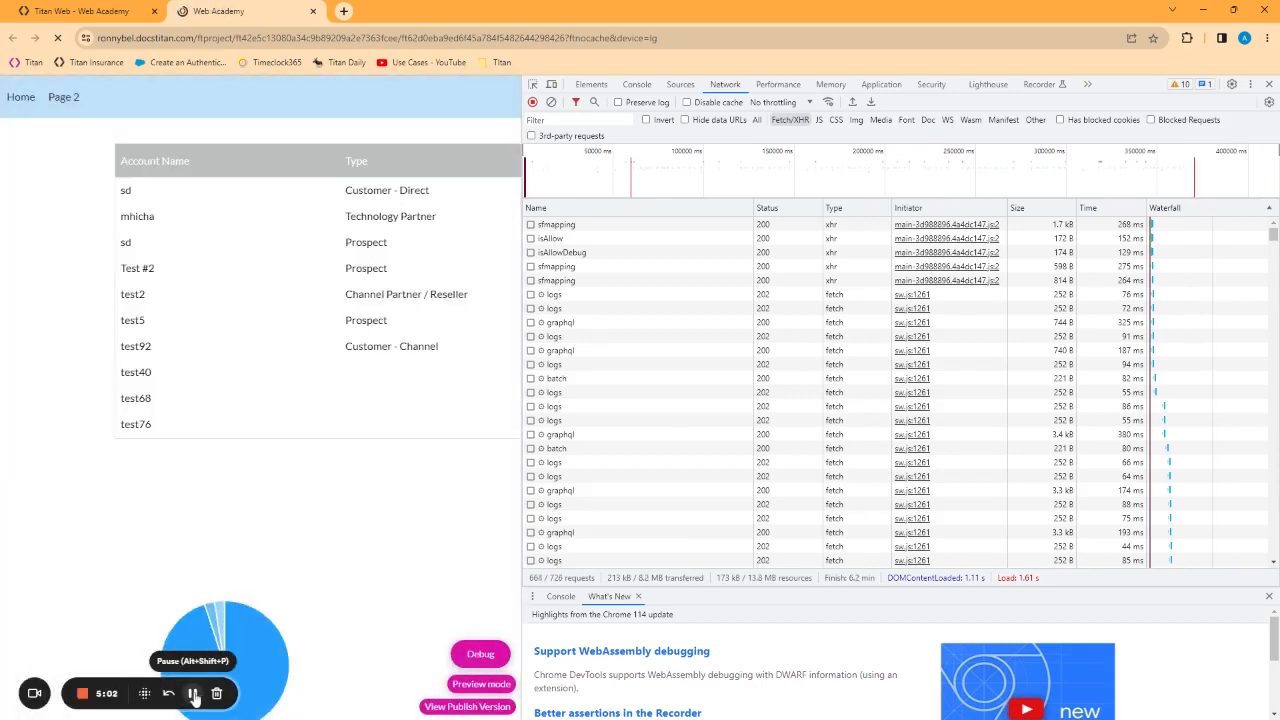
click(192, 693)
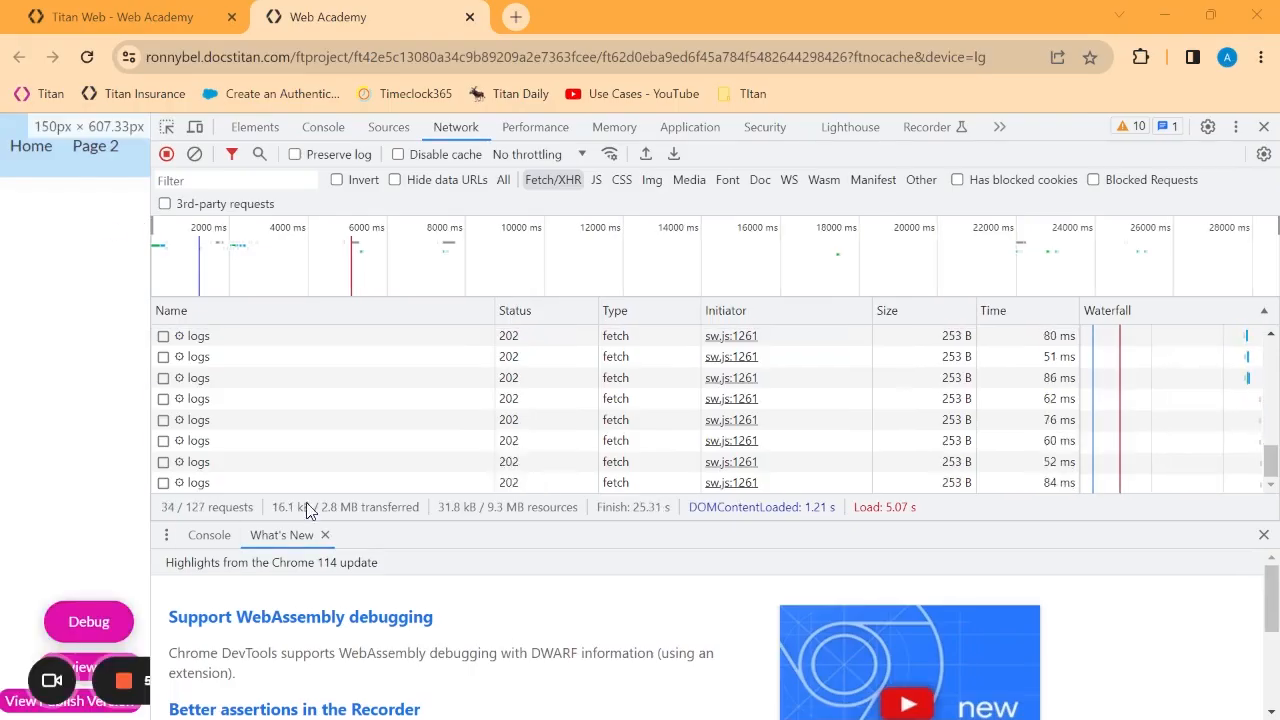
scroll(265, 252, up, 5)
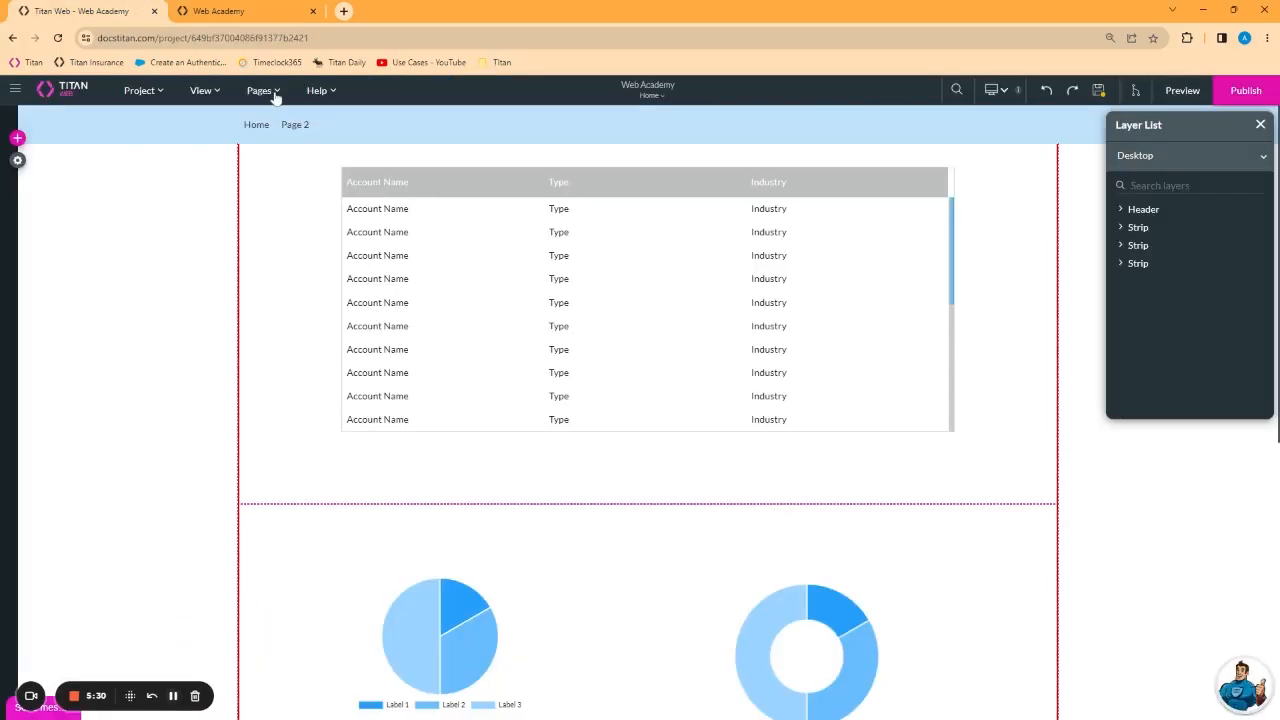
Step: In the project editor, reopen the Home page's Every Time load actions and display Rule 4
click(262, 91)
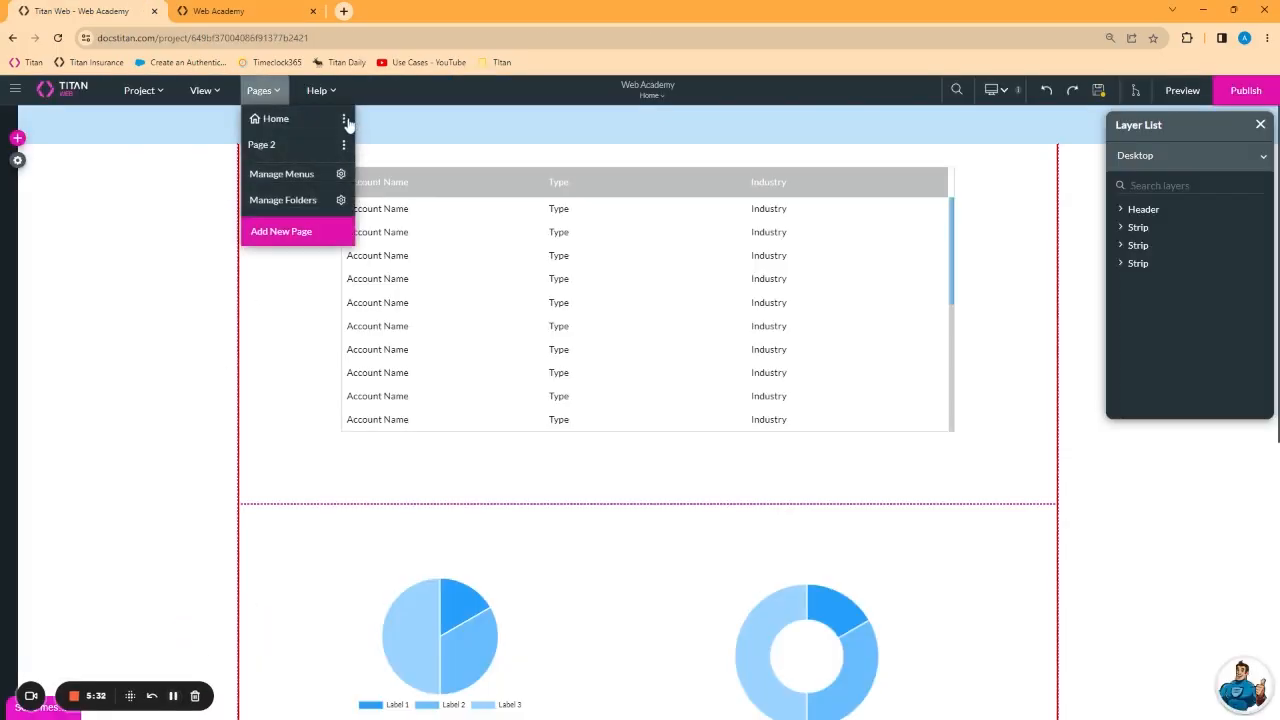
click(344, 119)
click(460, 376)
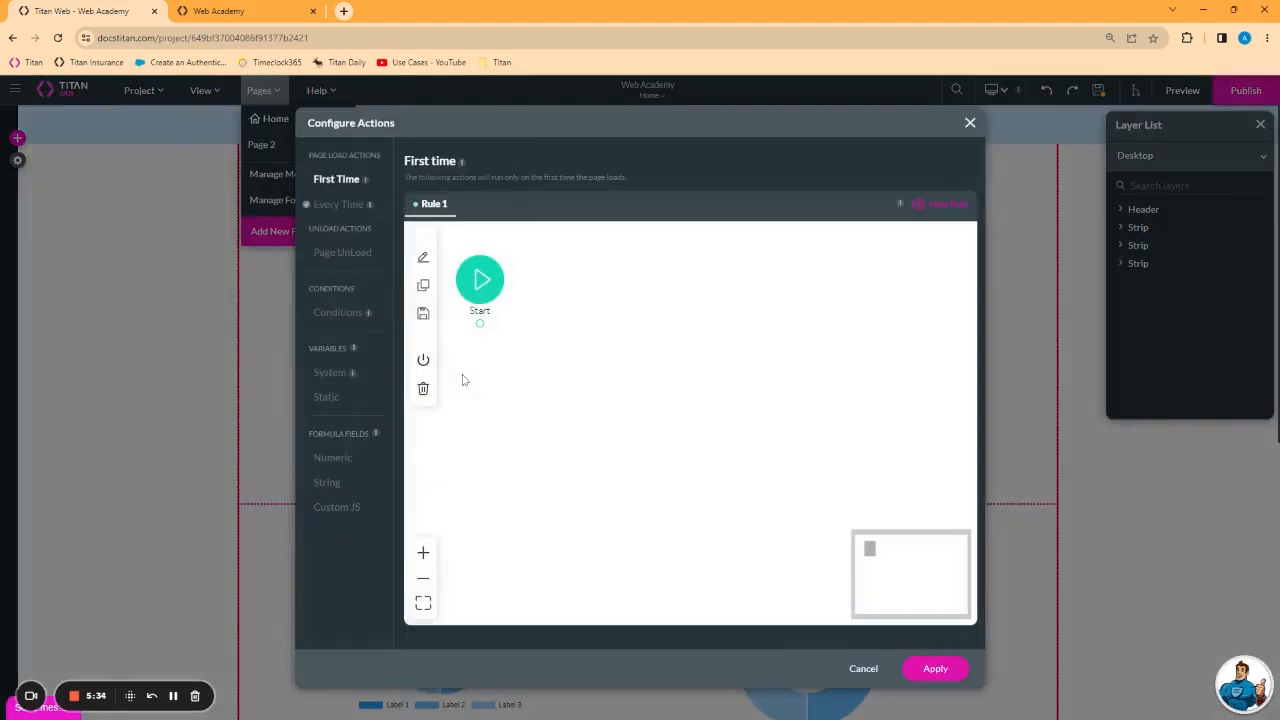
click(339, 205)
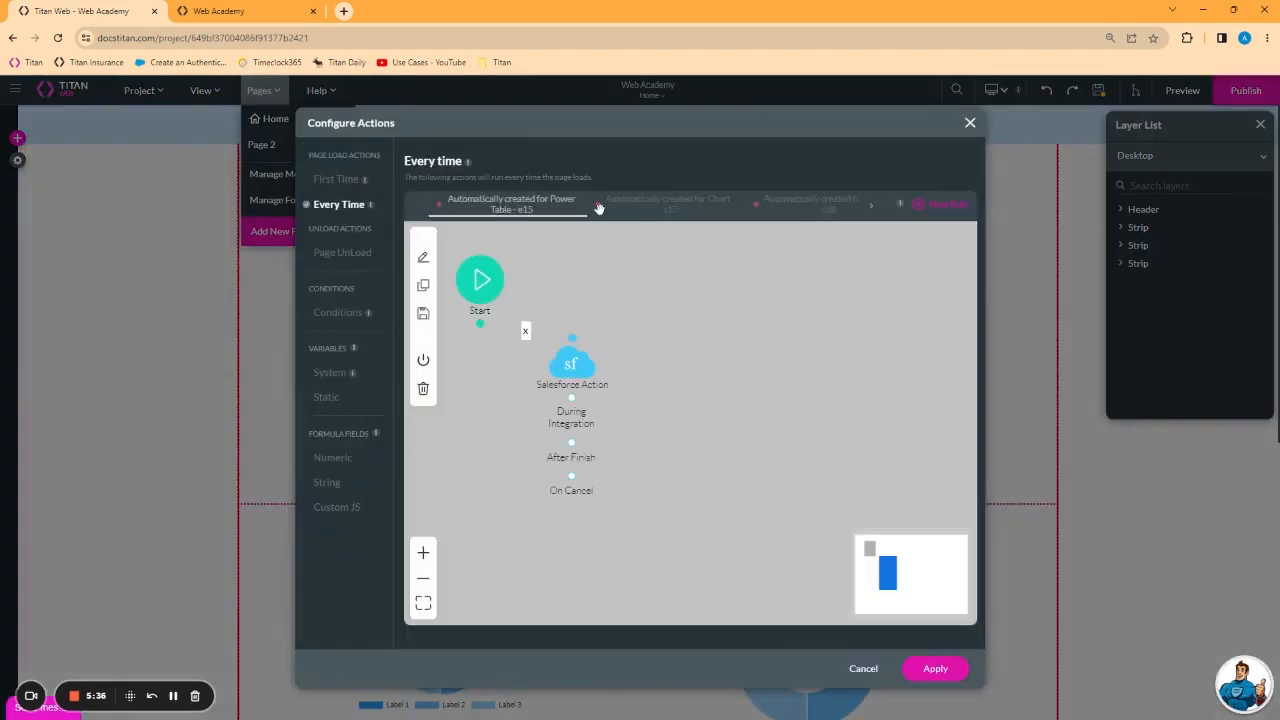
click(868, 208)
click(843, 212)
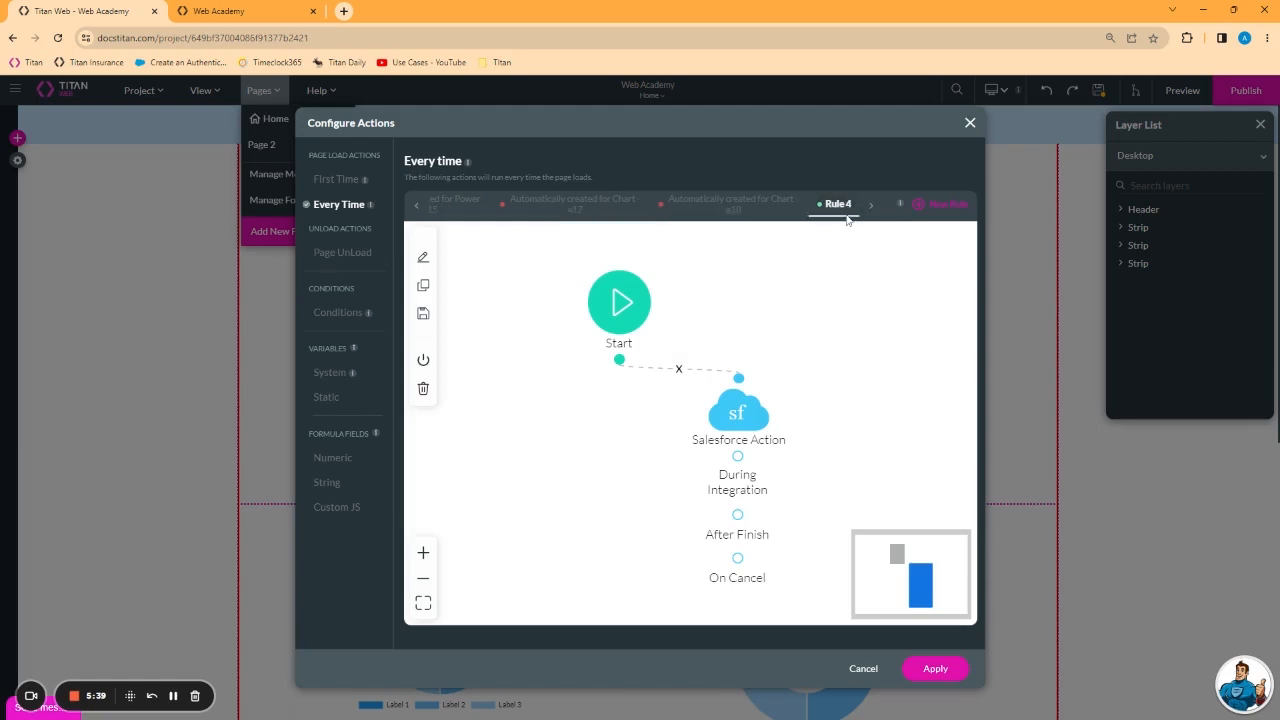
Step: Review the integration actions and Parallel load option in Rule 4's Salesforce Action node, and close the Home page's action configuration without changes
double_click(737, 410)
click(390, 509)
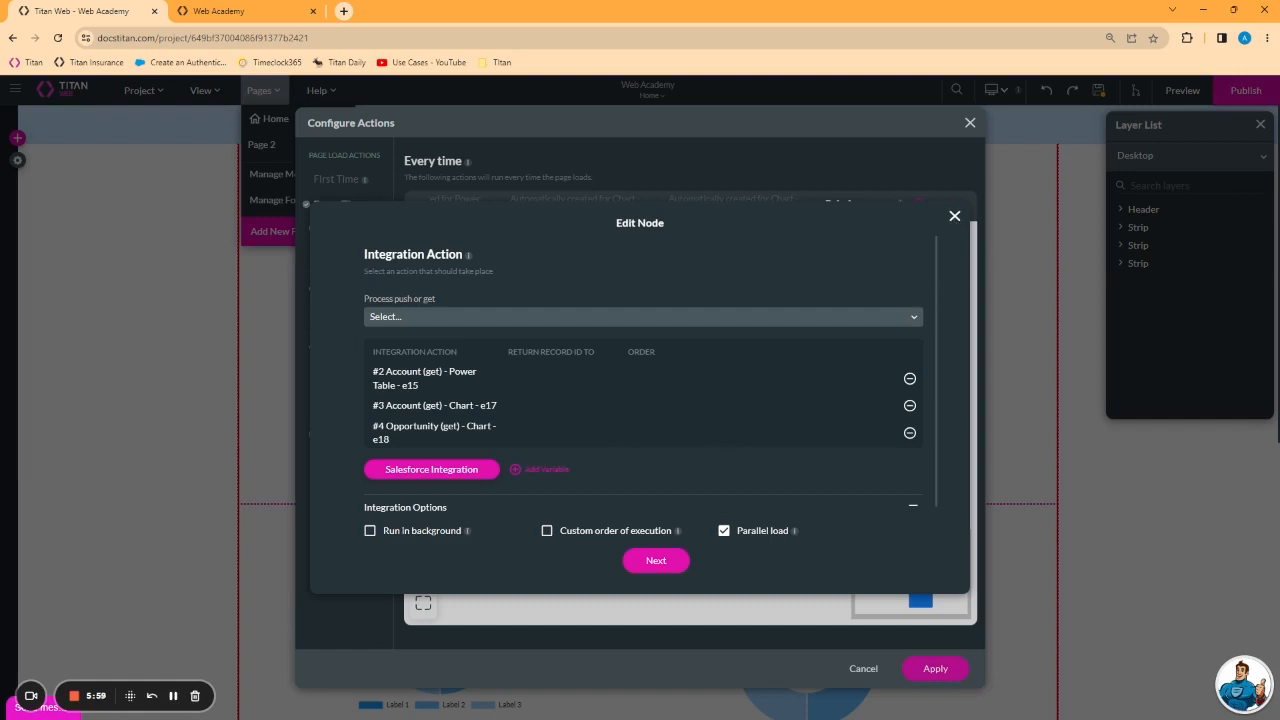
click(955, 218)
click(970, 122)
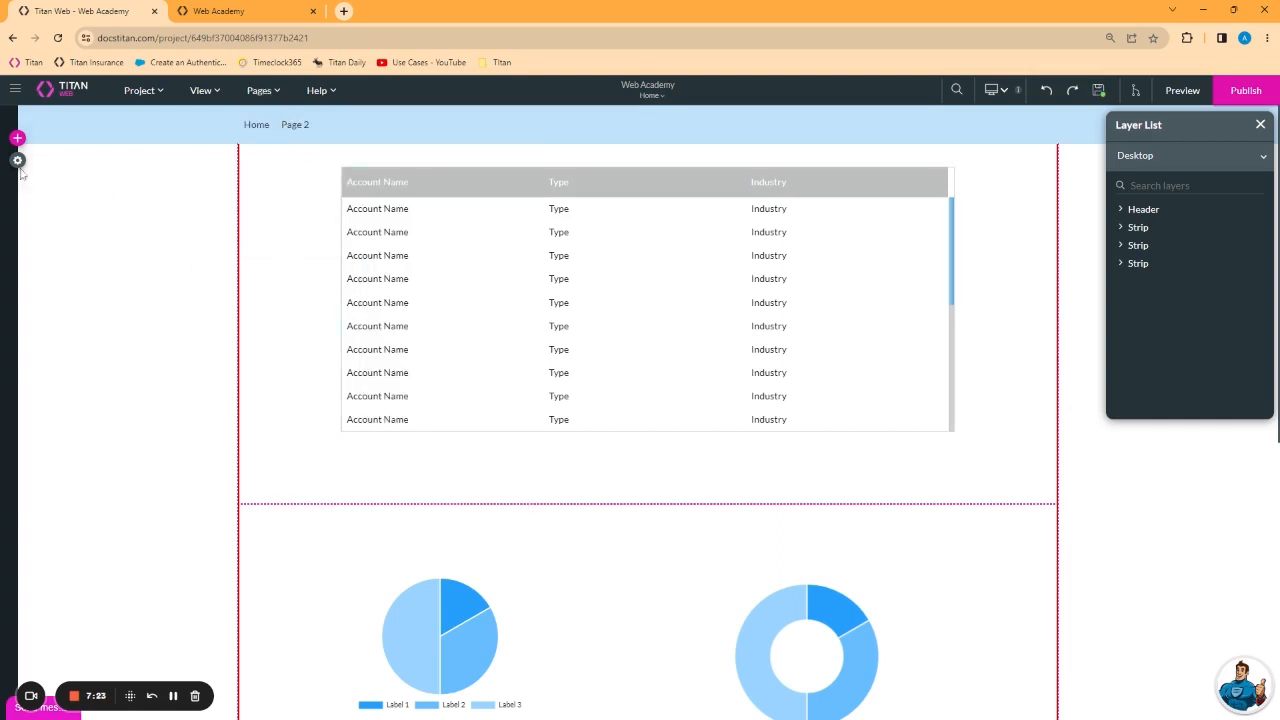
Step: Open the project's Custom Variables from the project tools and review its conditions rule and the static variable global
click(18, 161)
click(19, 230)
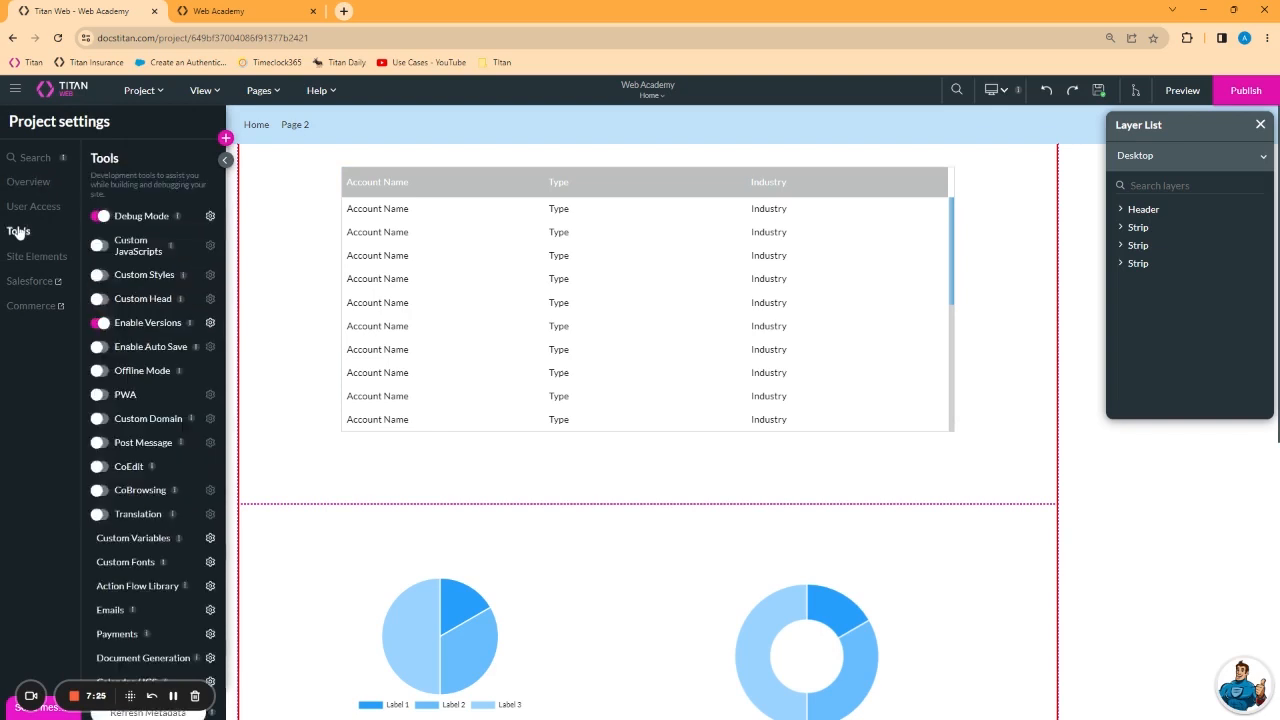
click(210, 540)
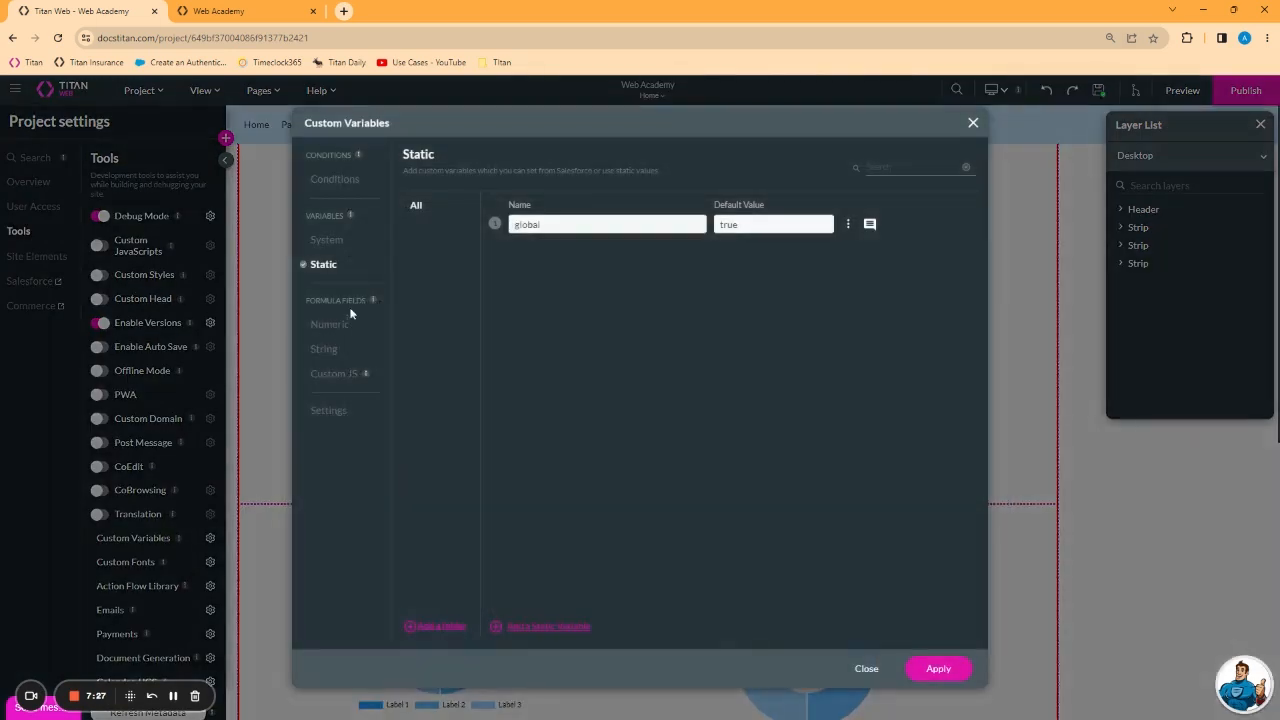
click(334, 182)
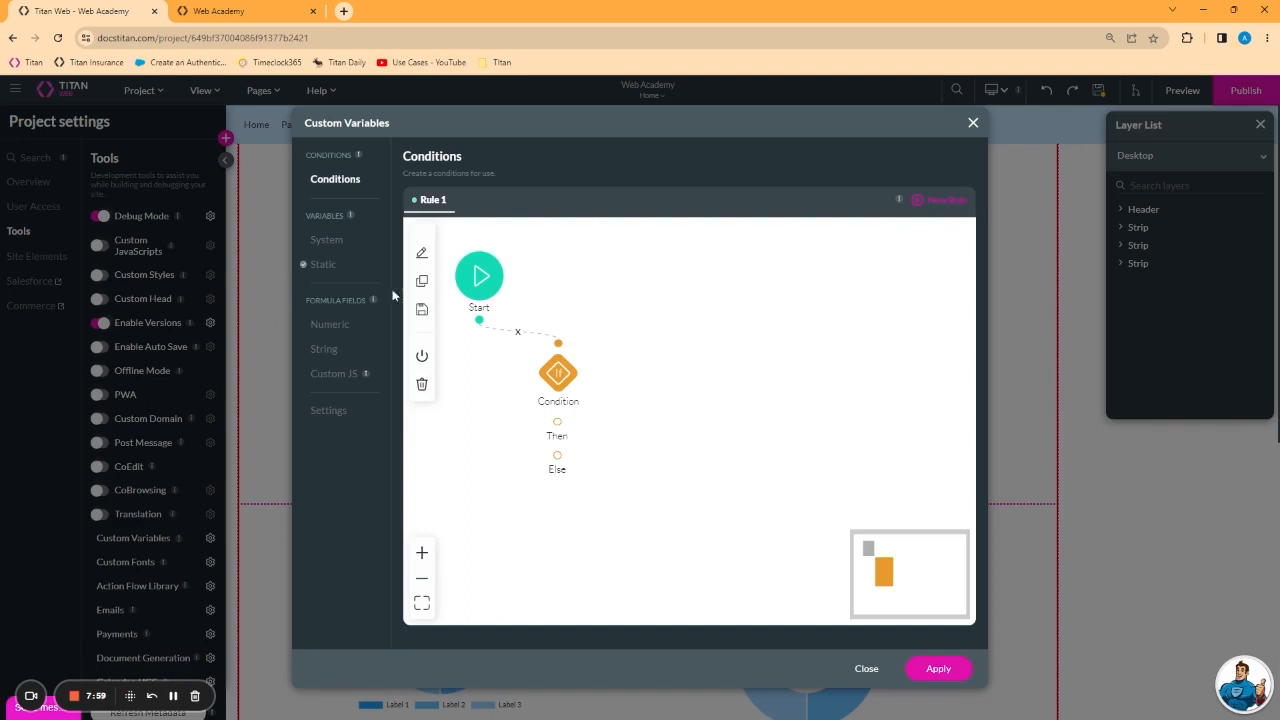
click(323, 265)
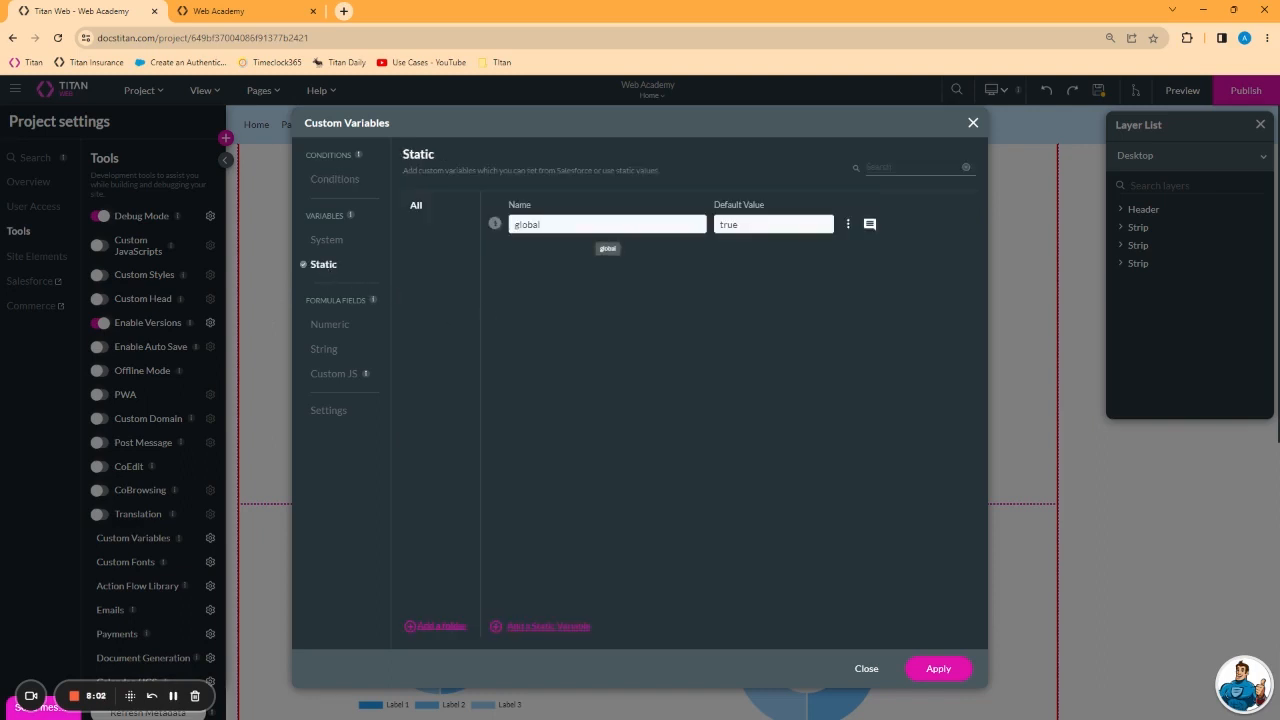
Step: Set the Condition node in the project-level conditions Rule 1 to global Equals true, and save the node without a tag
click(334, 180)
double_click(550, 370)
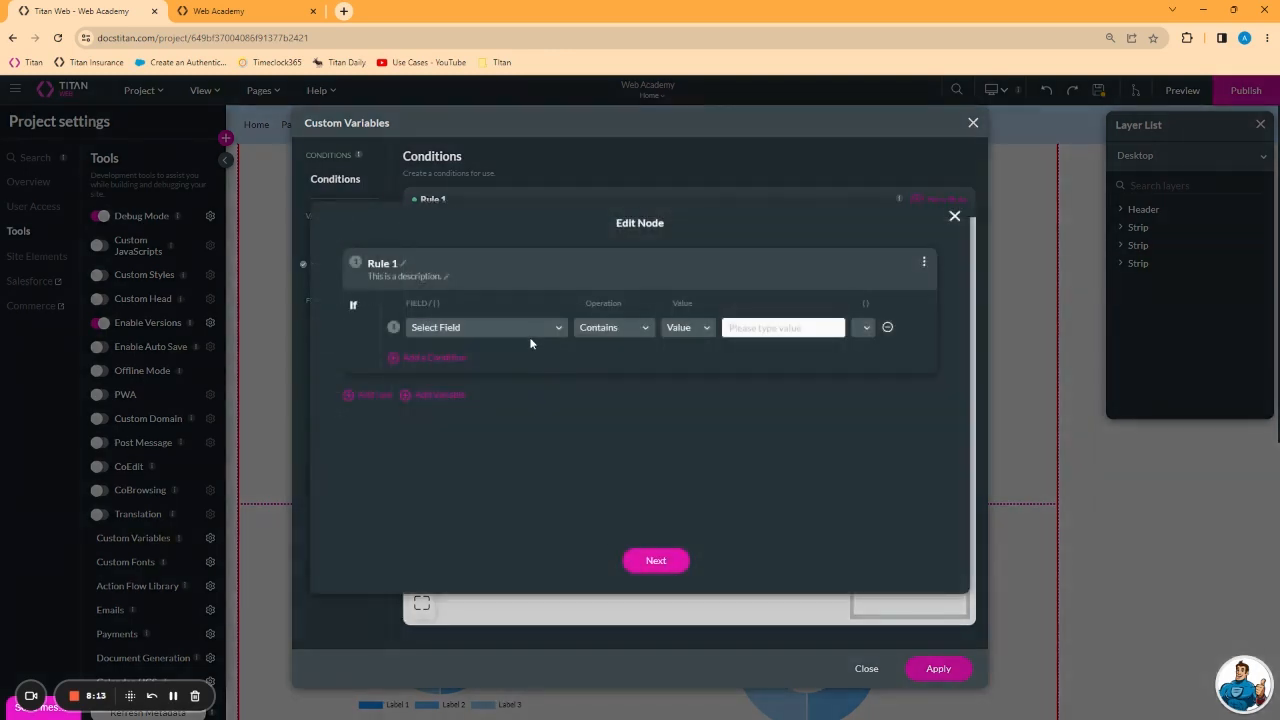
click(530, 337)
click(500, 406)
click(636, 332)
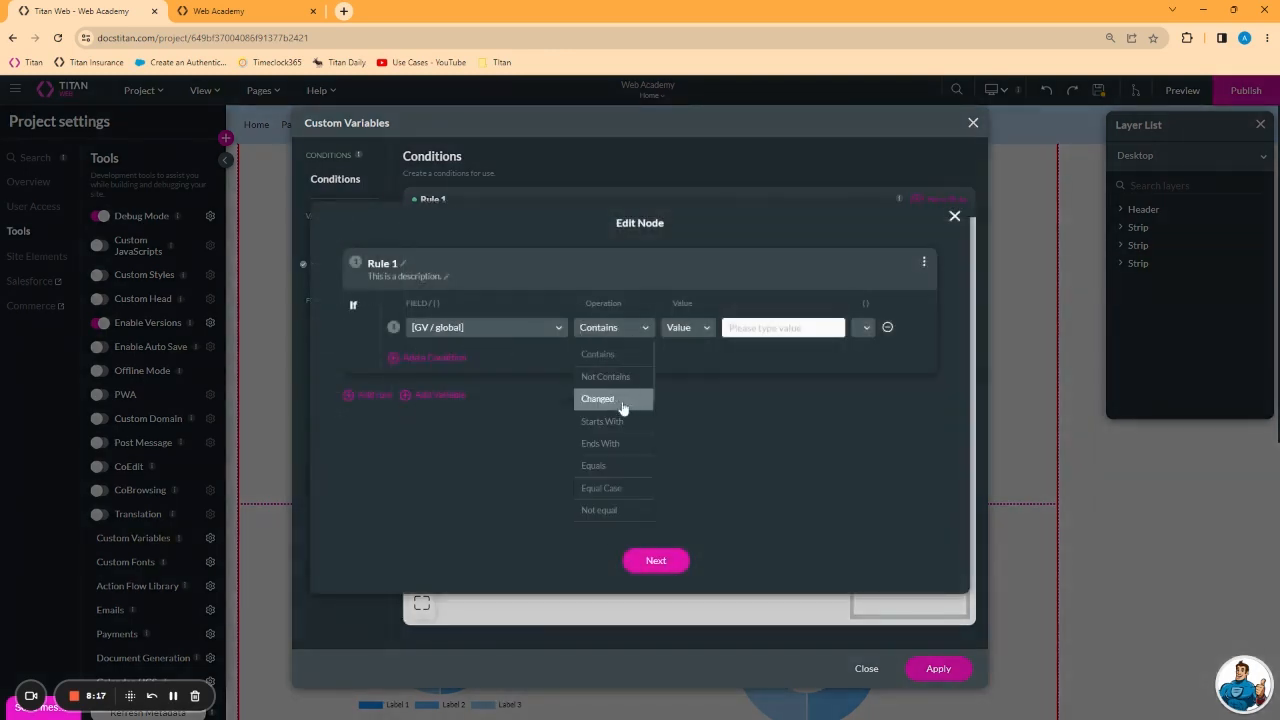
text(equal)
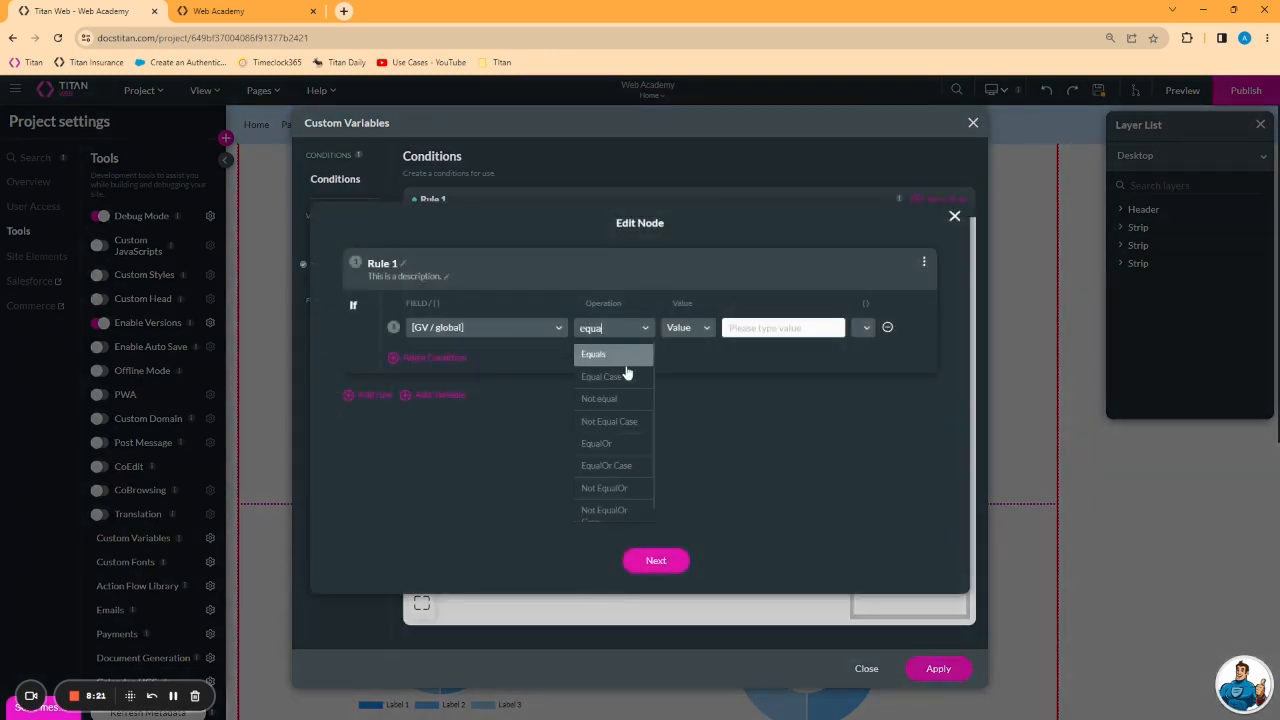
click(612, 356)
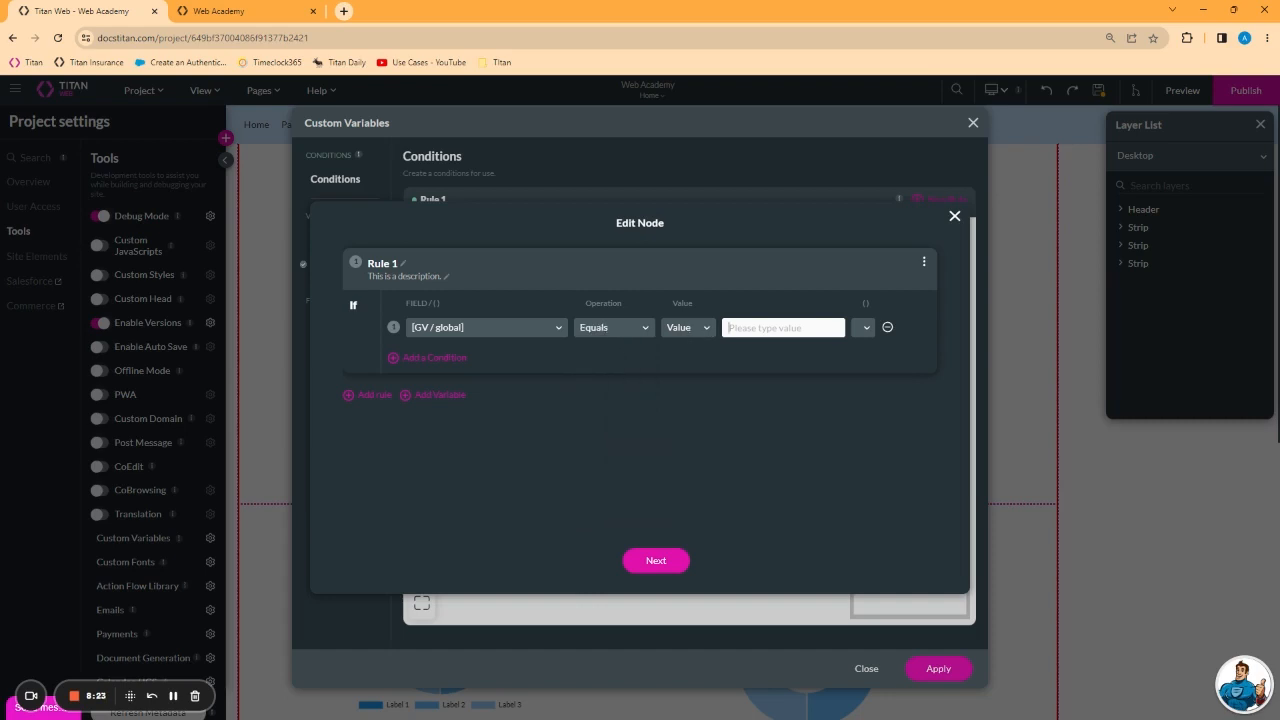
text(true)
click(650, 561)
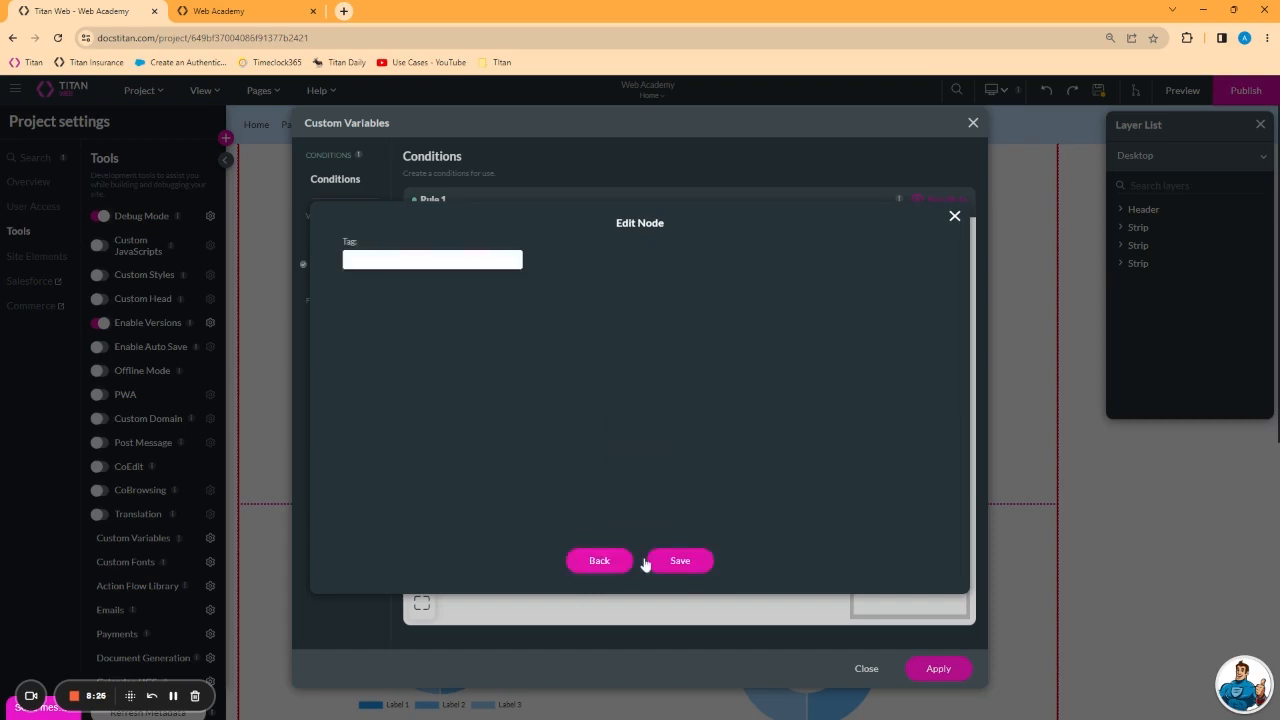
click(676, 561)
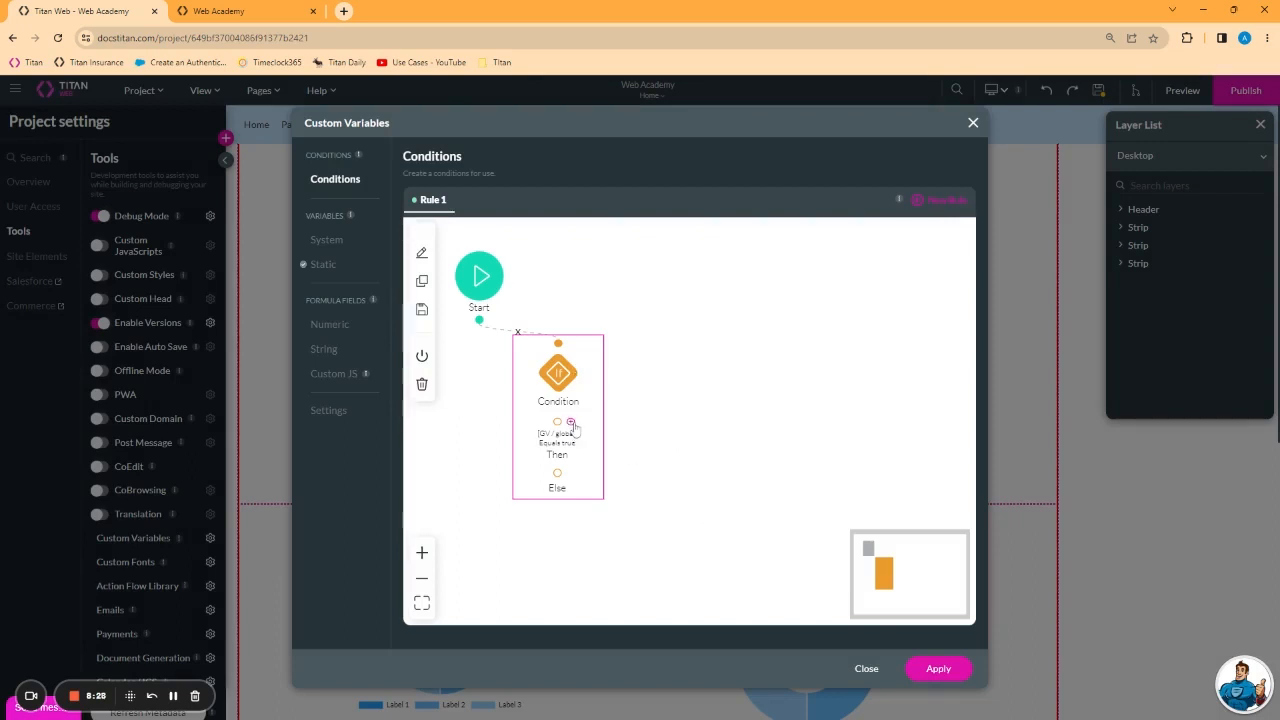
Step: Attach a Salesforce Action running #2 Account (get) - Power Table - e15 to the condition's Then branch, apply the changes and save the project
click(572, 424)
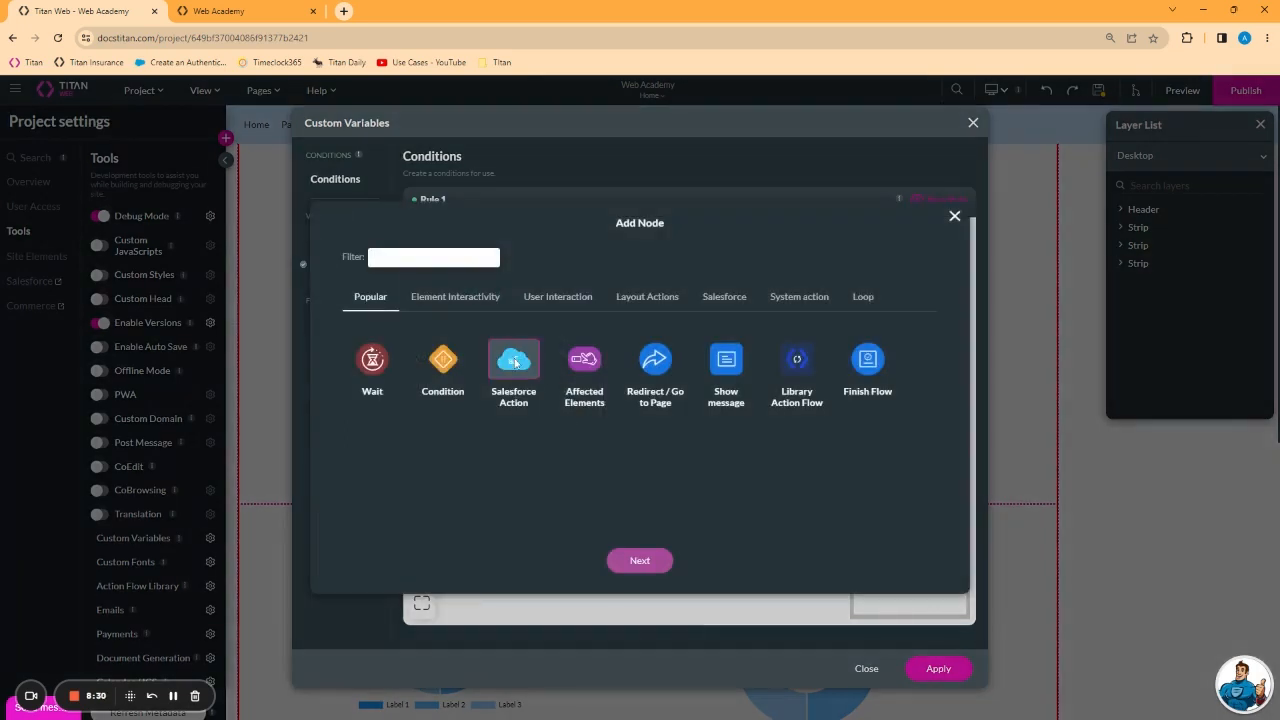
click(640, 560)
click(739, 318)
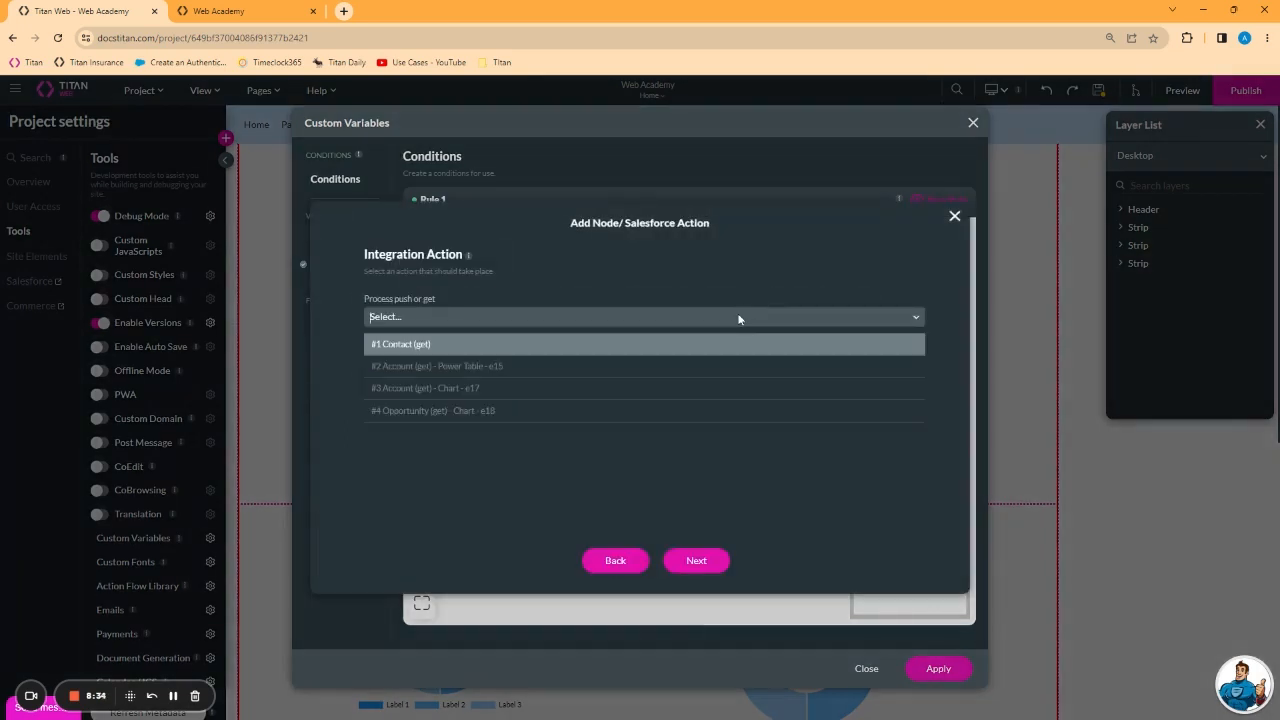
click(450, 366)
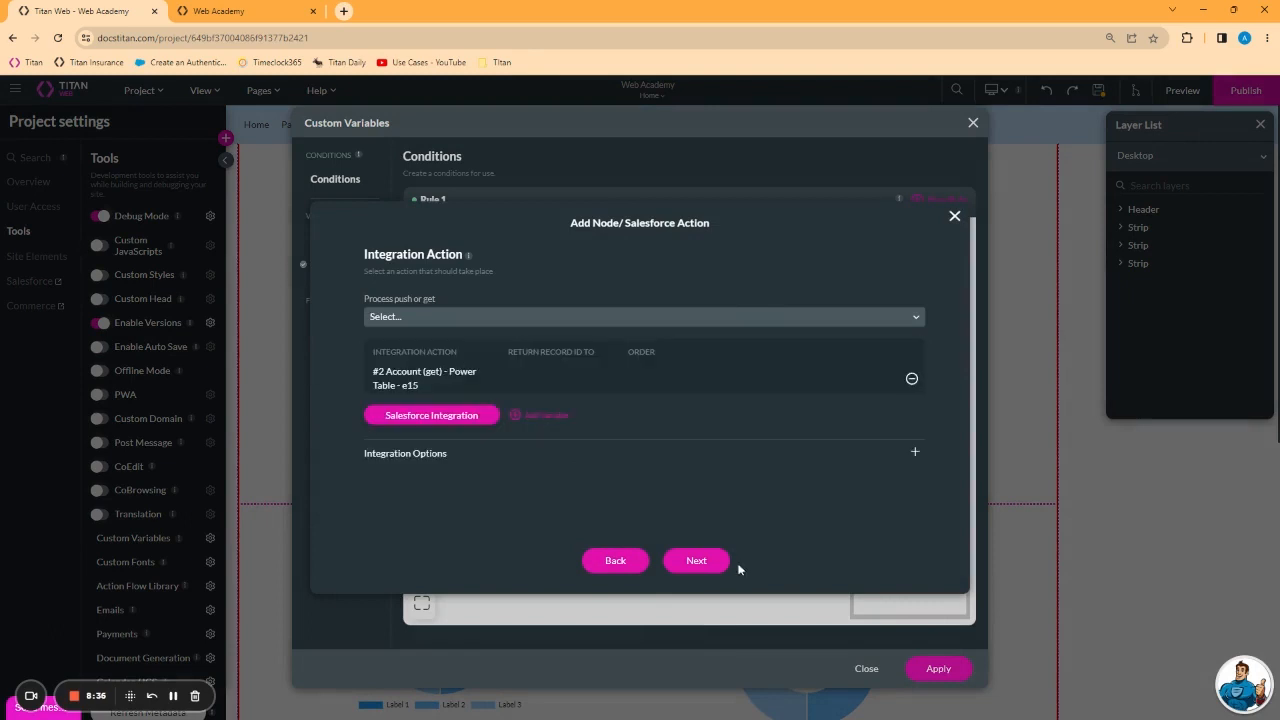
click(696, 560)
click(678, 560)
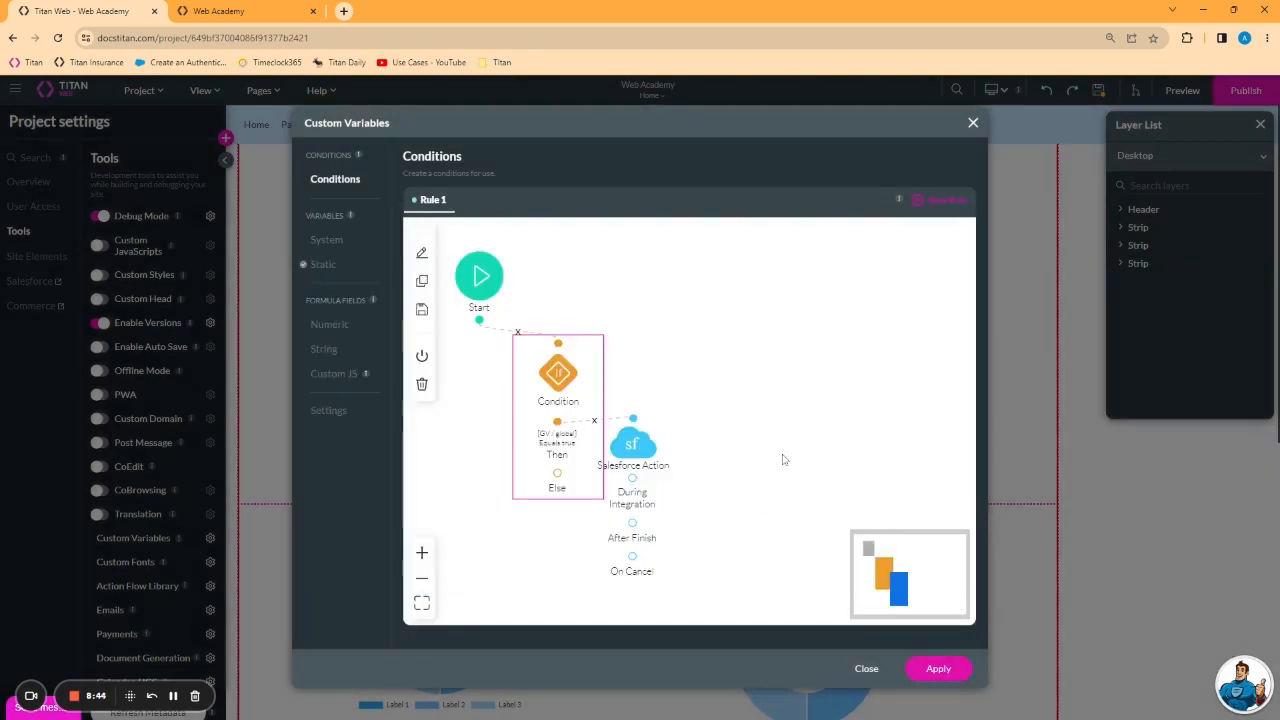
click(936, 670)
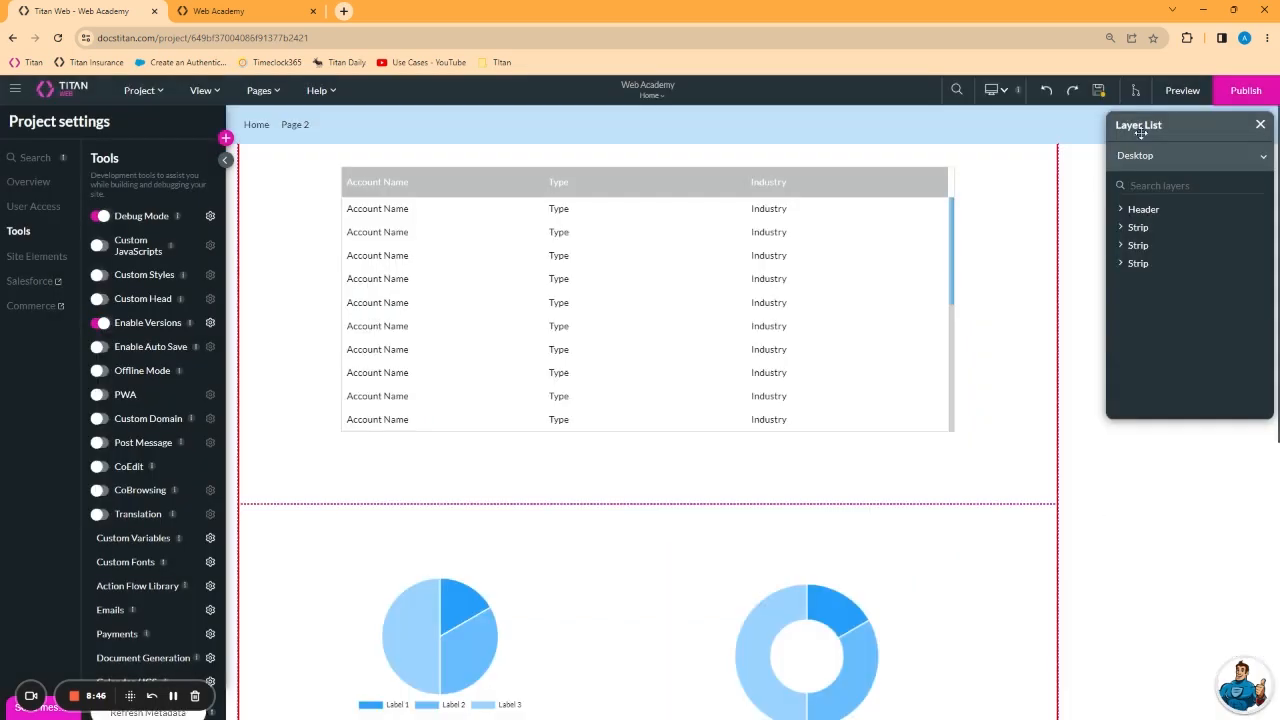
click(1099, 95)
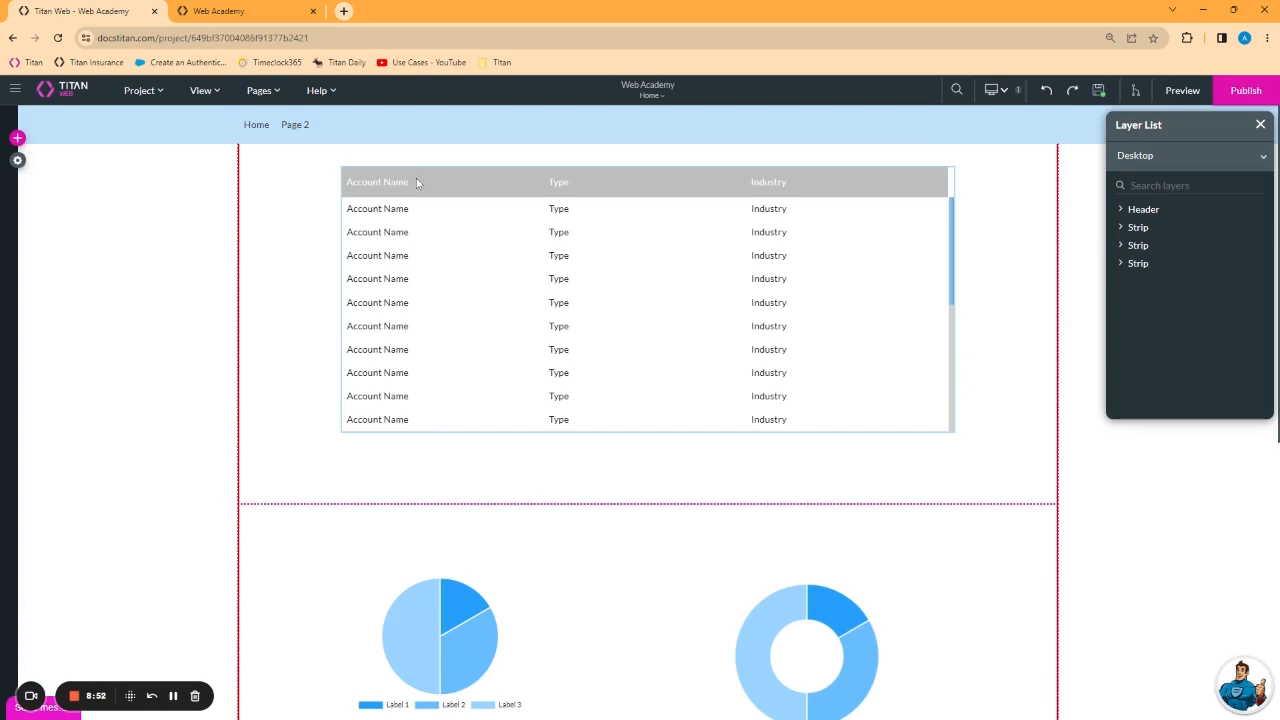
Step: Reload the Web Academy site preview, go to Page 2 and examine the network requests made when that page reloads
click(245, 11)
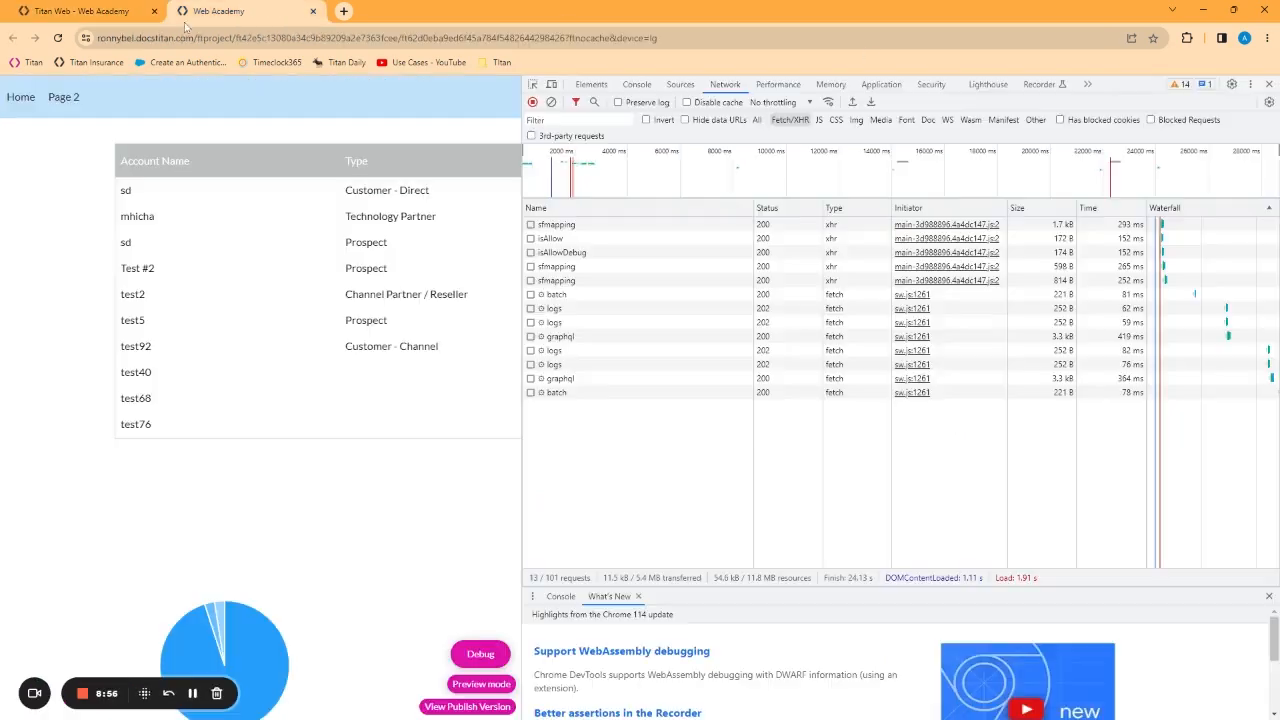
click(57, 38)
key(F12)
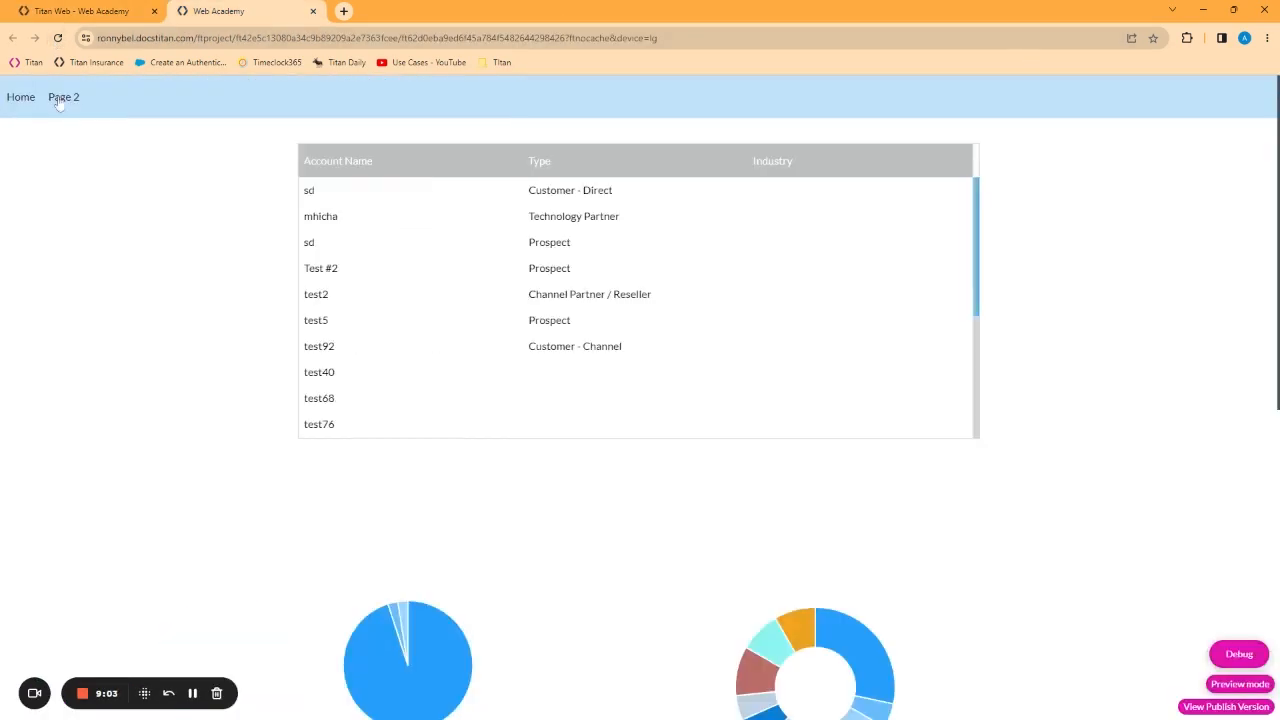
click(60, 100)
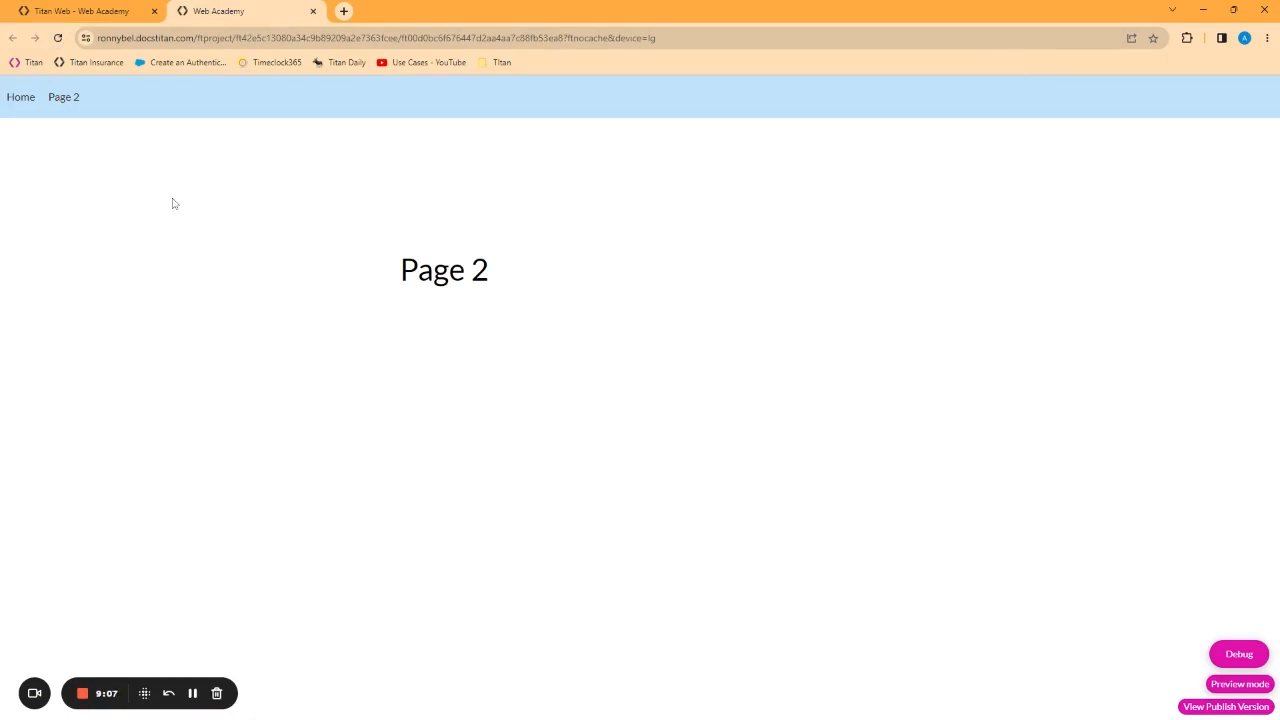
key(F5)
key(F12)
click(730, 86)
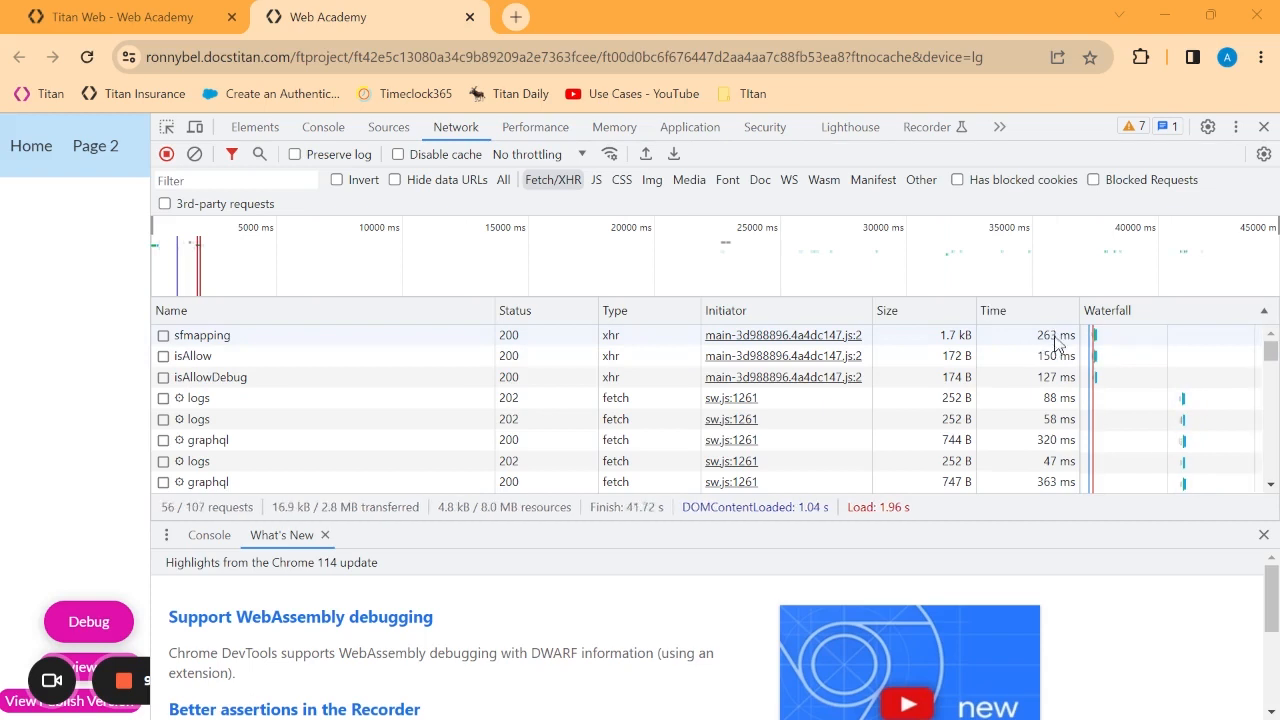
click(1264, 127)
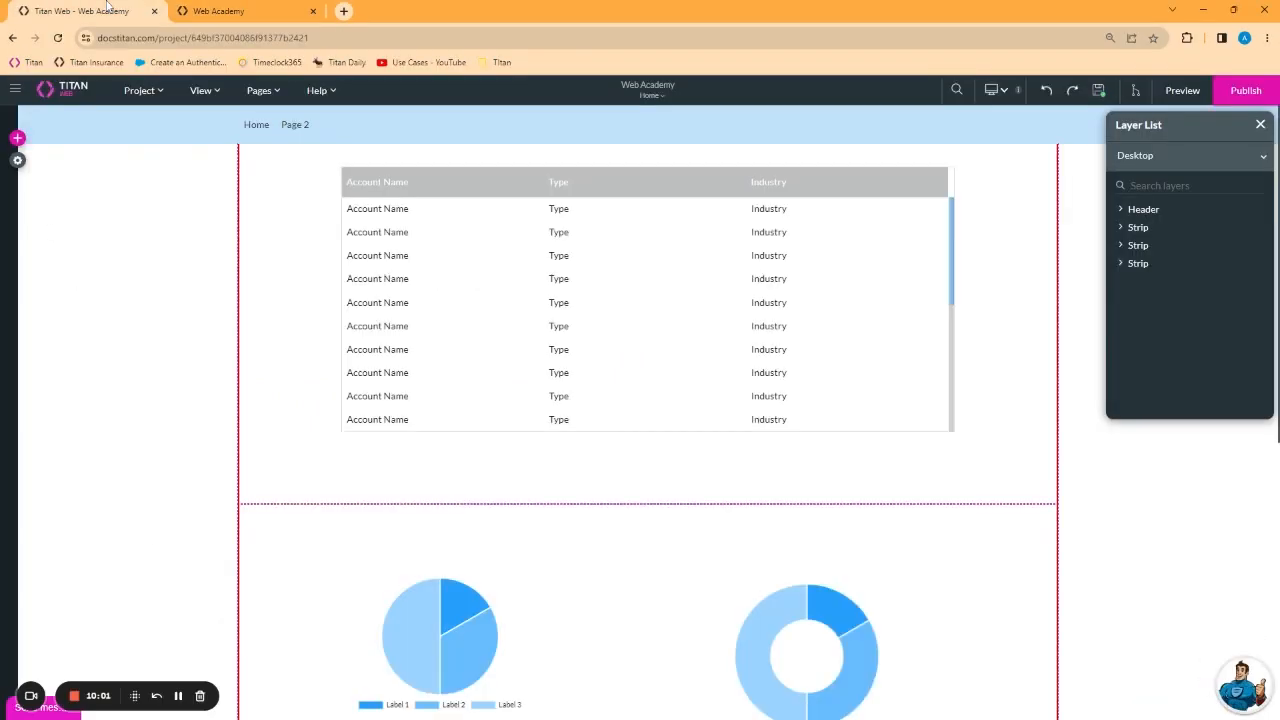
Step: In the project editor, turn off the project-level conditions Rule 1 under Custom Variables and apply the change
click(17, 162)
click(16, 233)
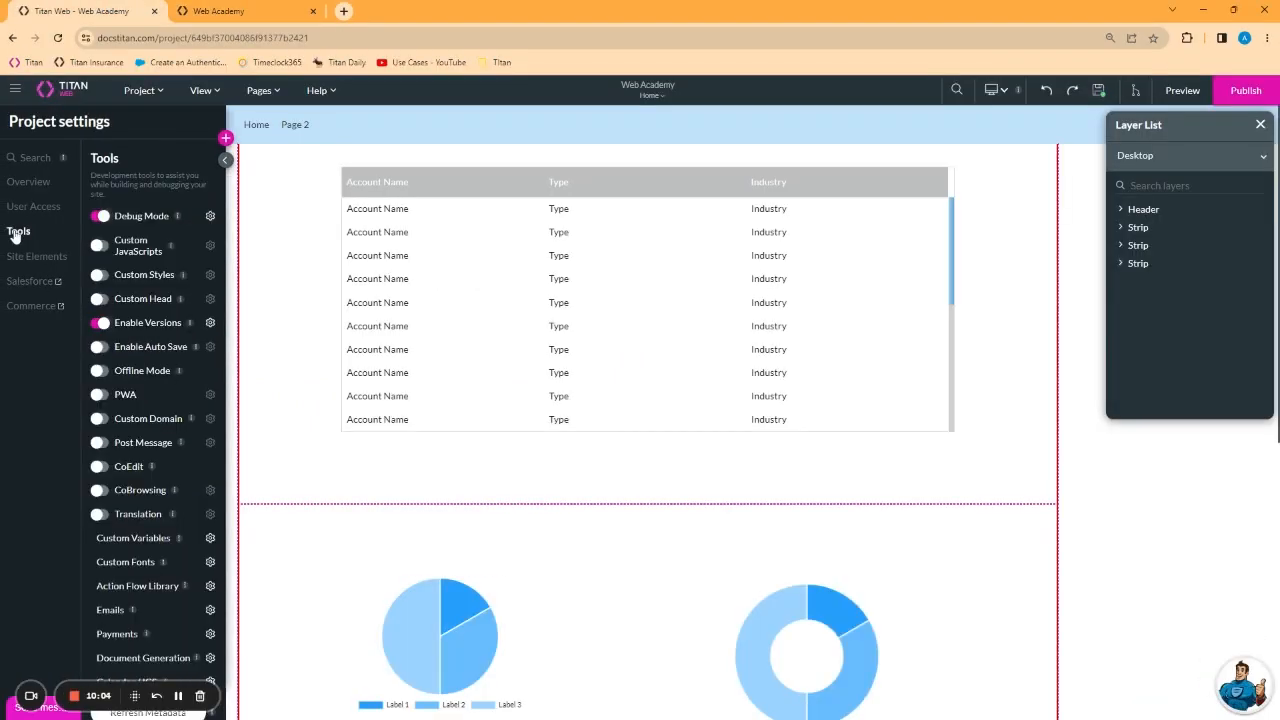
click(210, 538)
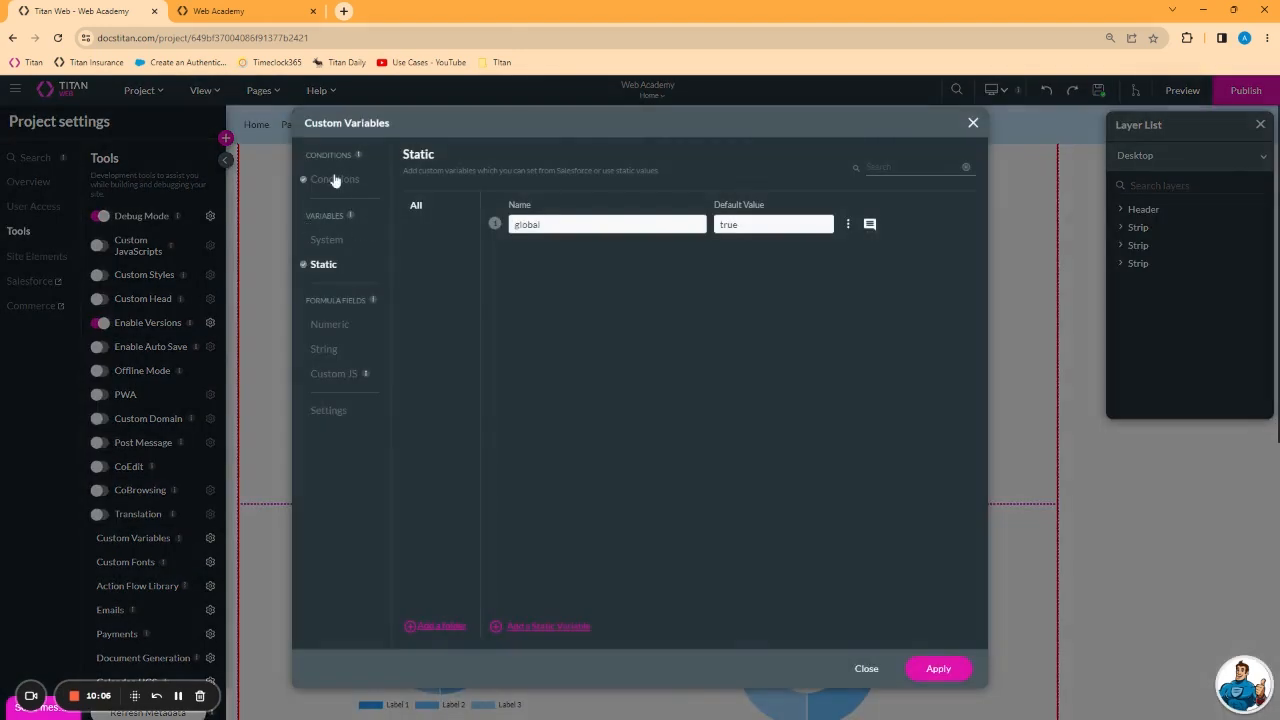
click(336, 180)
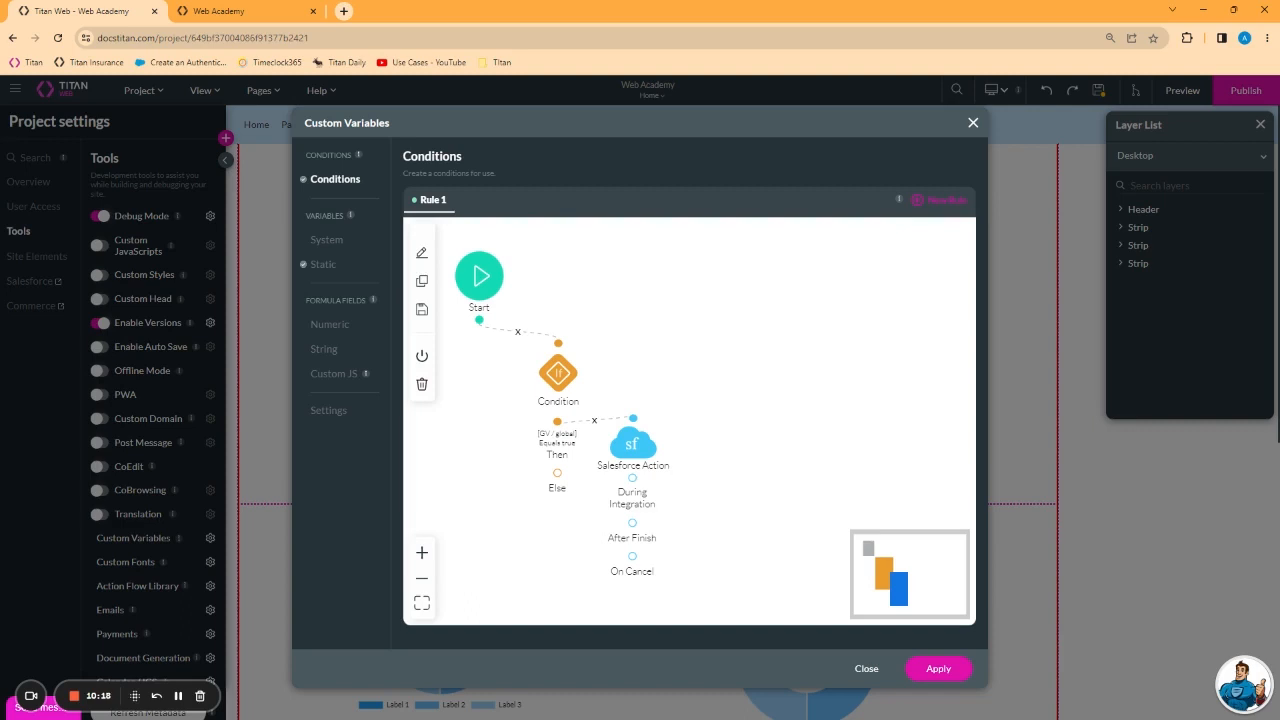
click(422, 356)
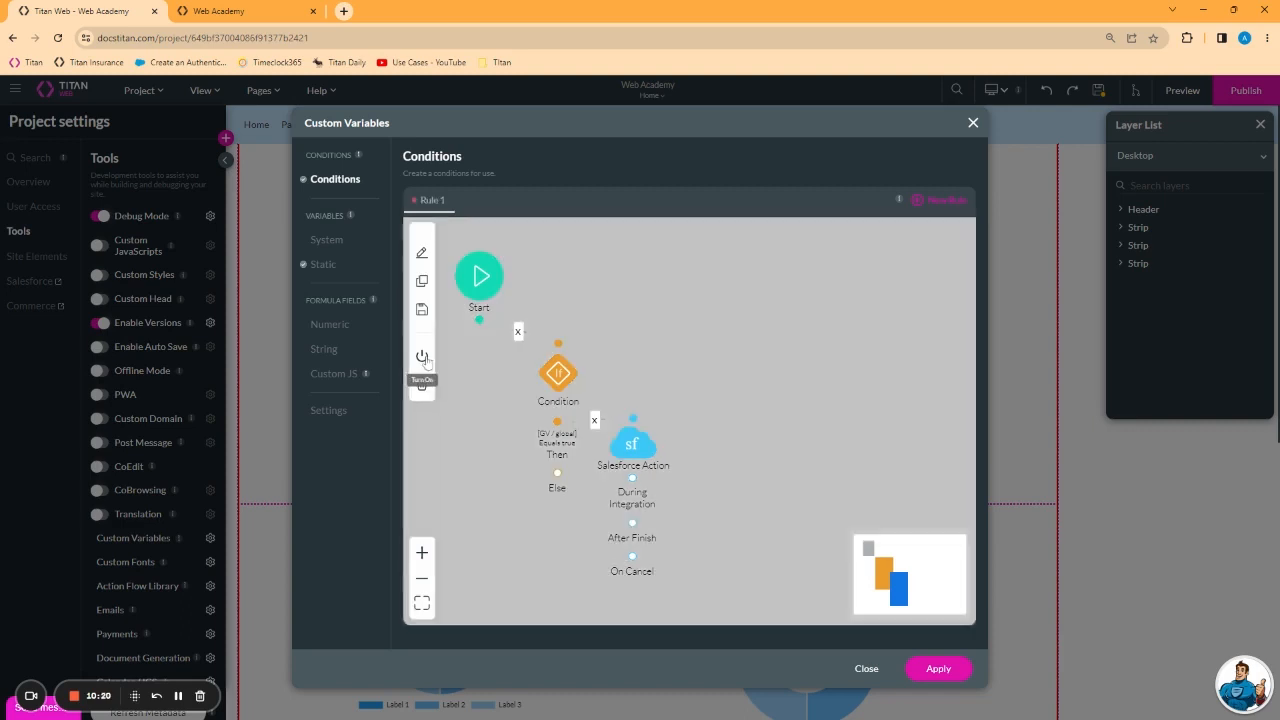
click(950, 670)
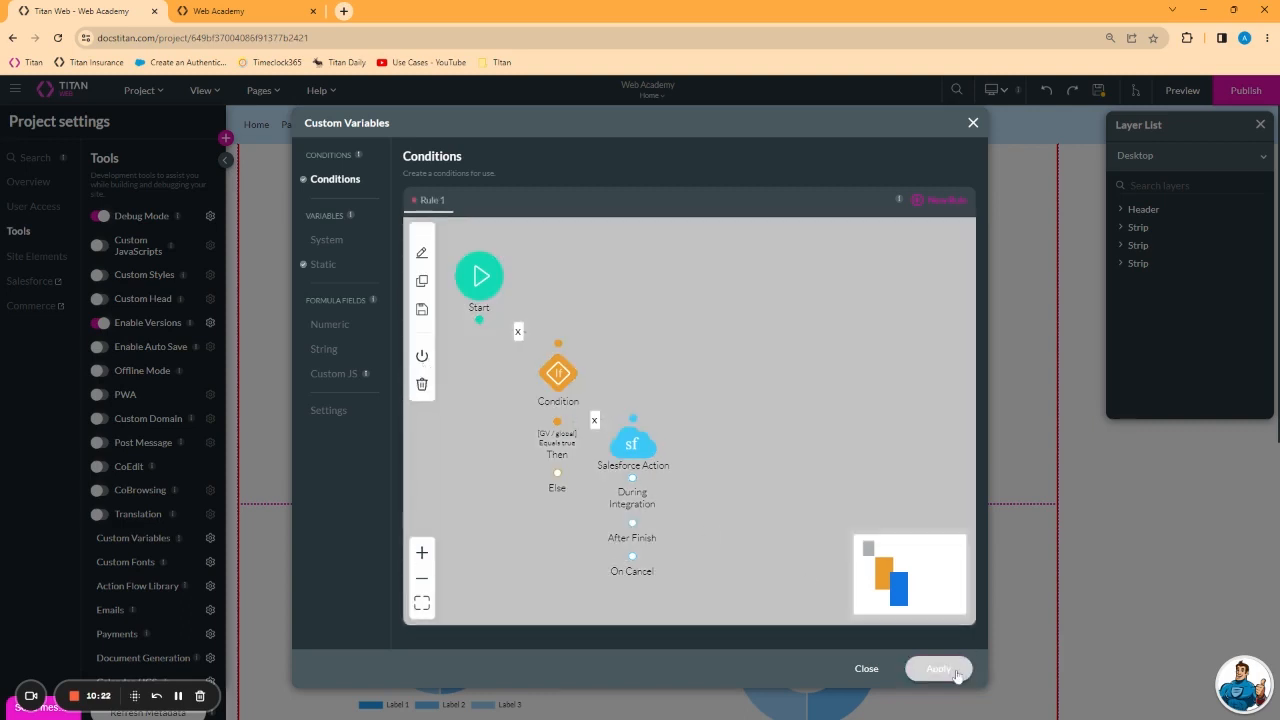
Step: Open the Home page's Every Time load actions and add a new rule
click(262, 90)
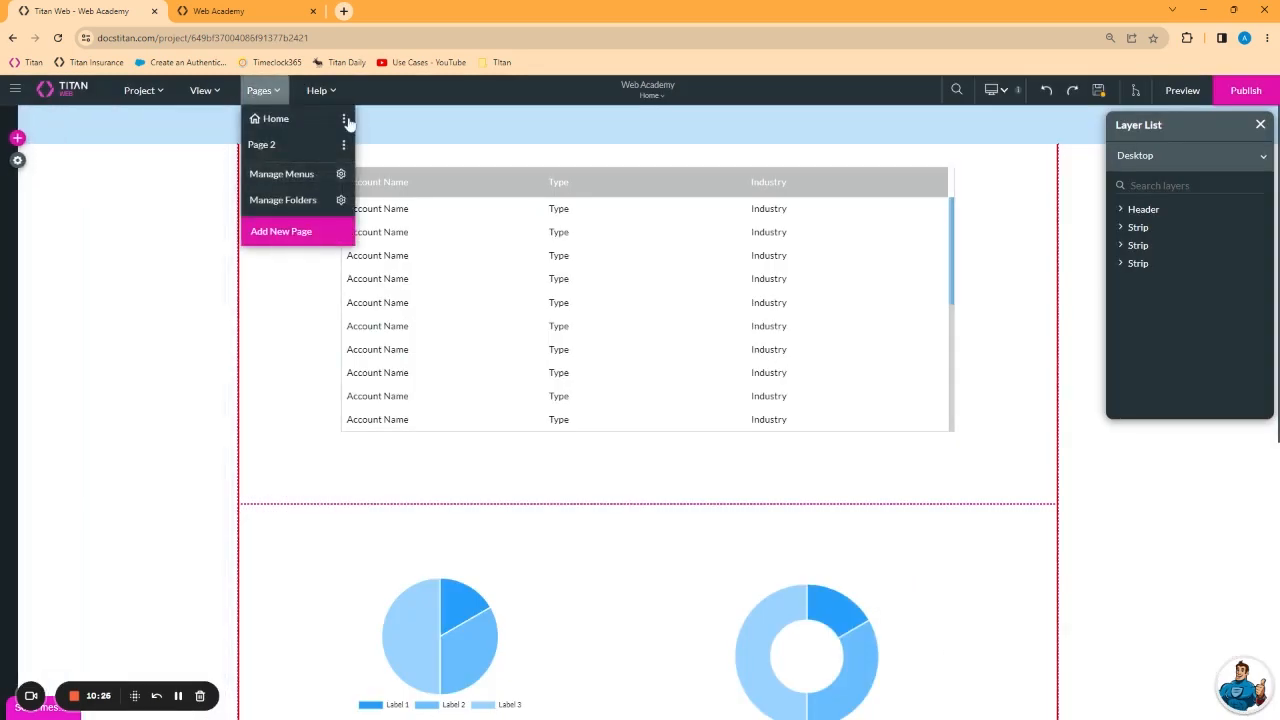
click(344, 119)
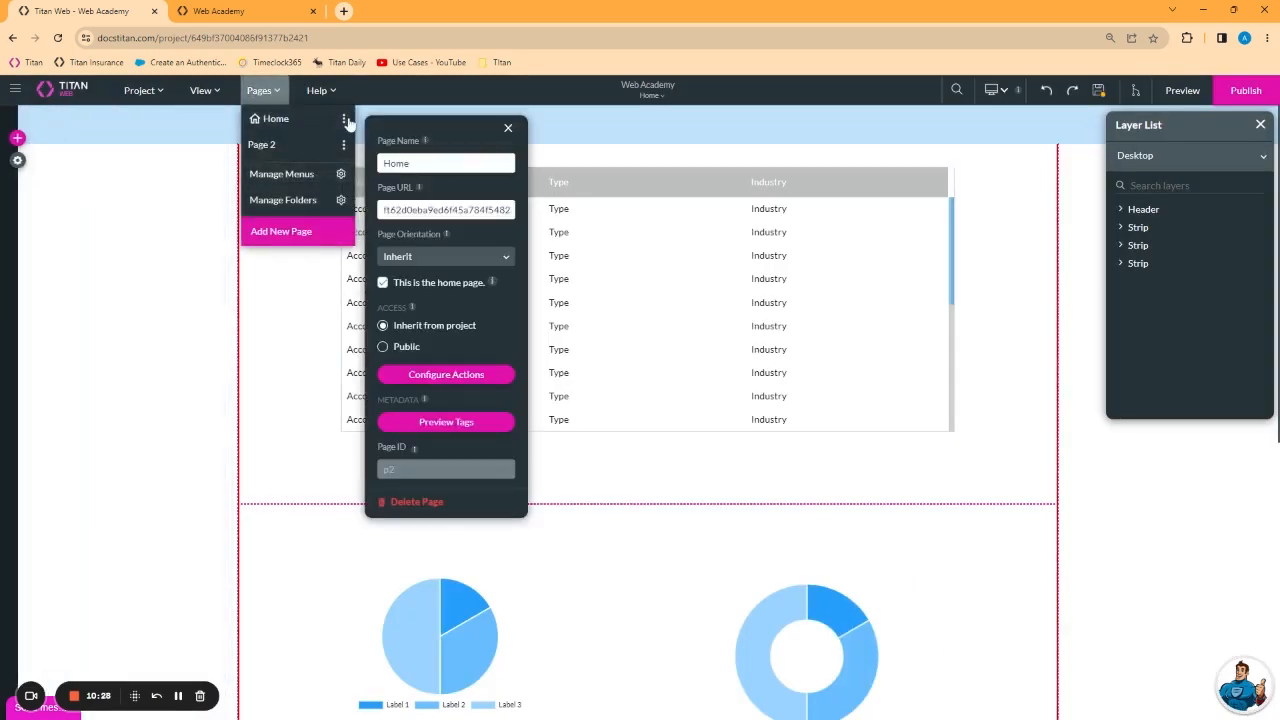
click(470, 377)
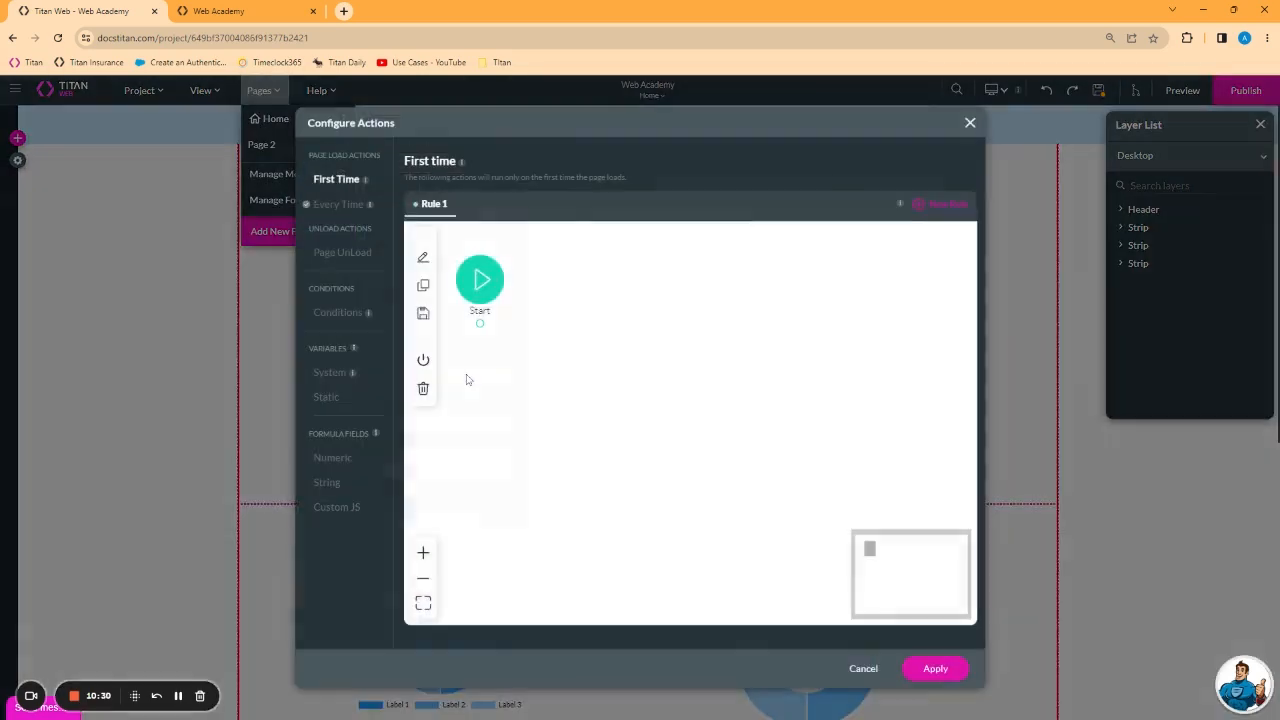
click(349, 206)
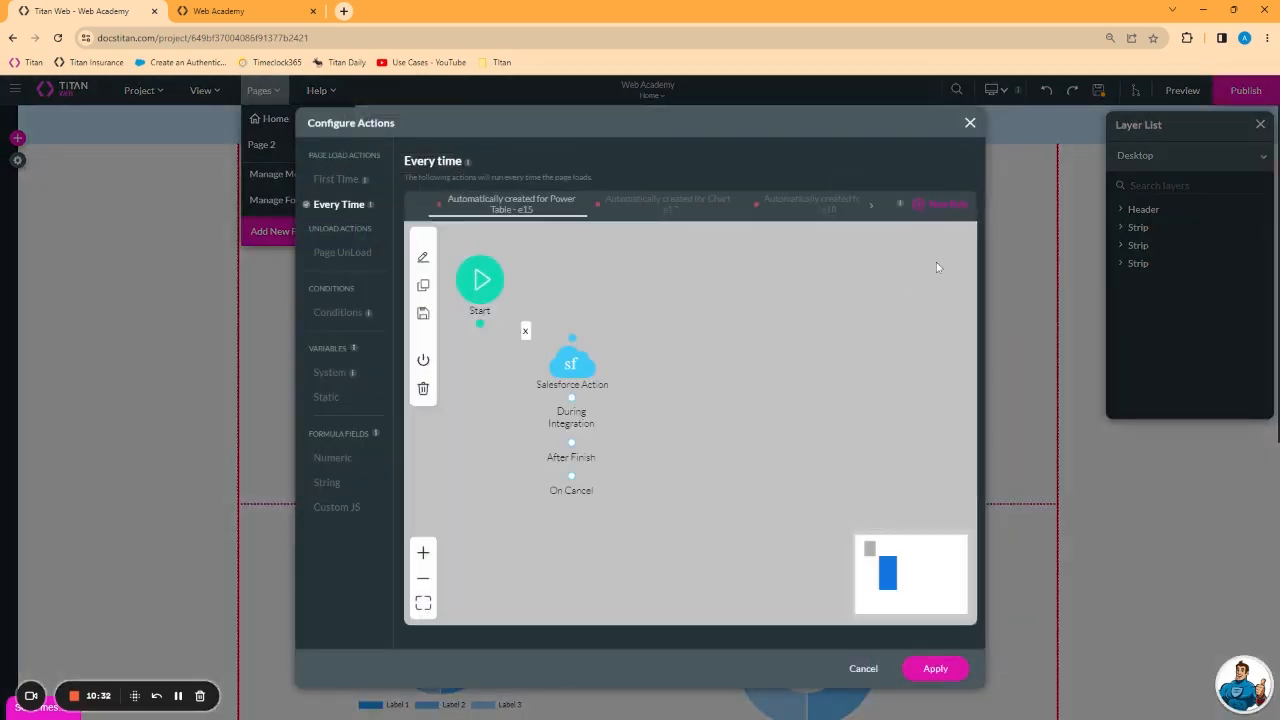
click(942, 205)
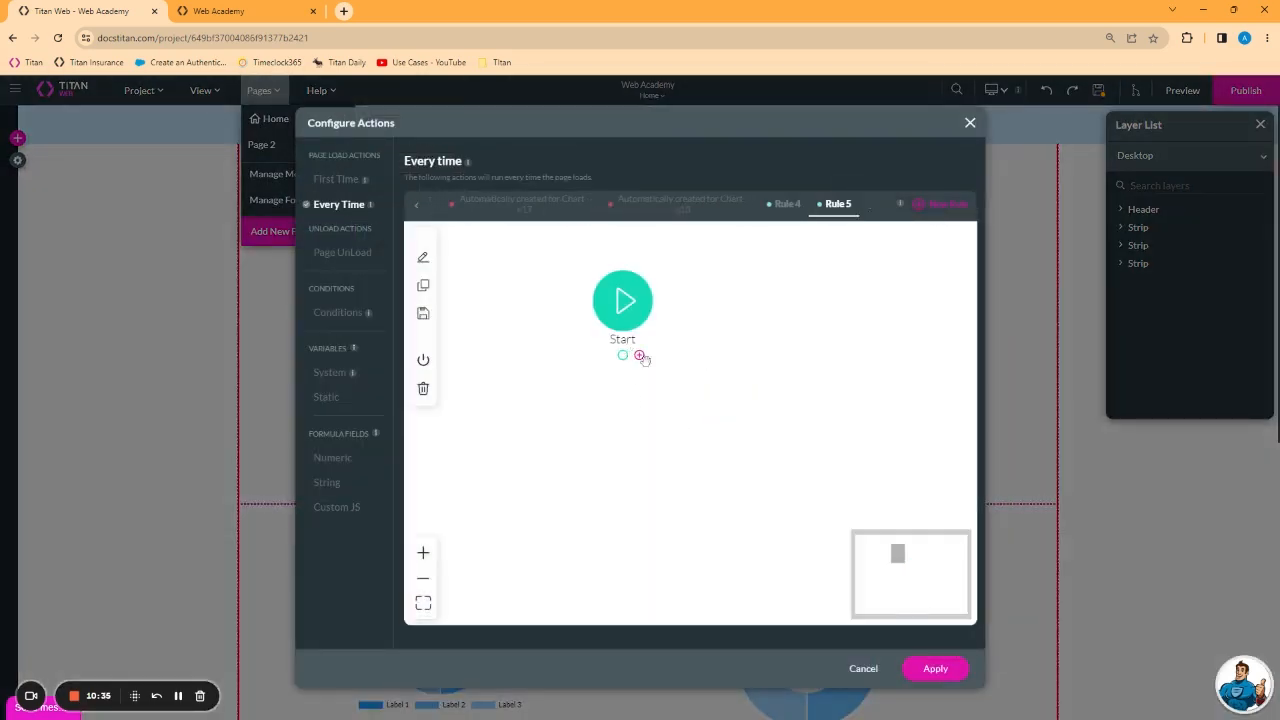
Step: Add a Condition node after Start in the new rule, checking that [GV / global] Equals true
click(641, 357)
click(443, 360)
click(633, 560)
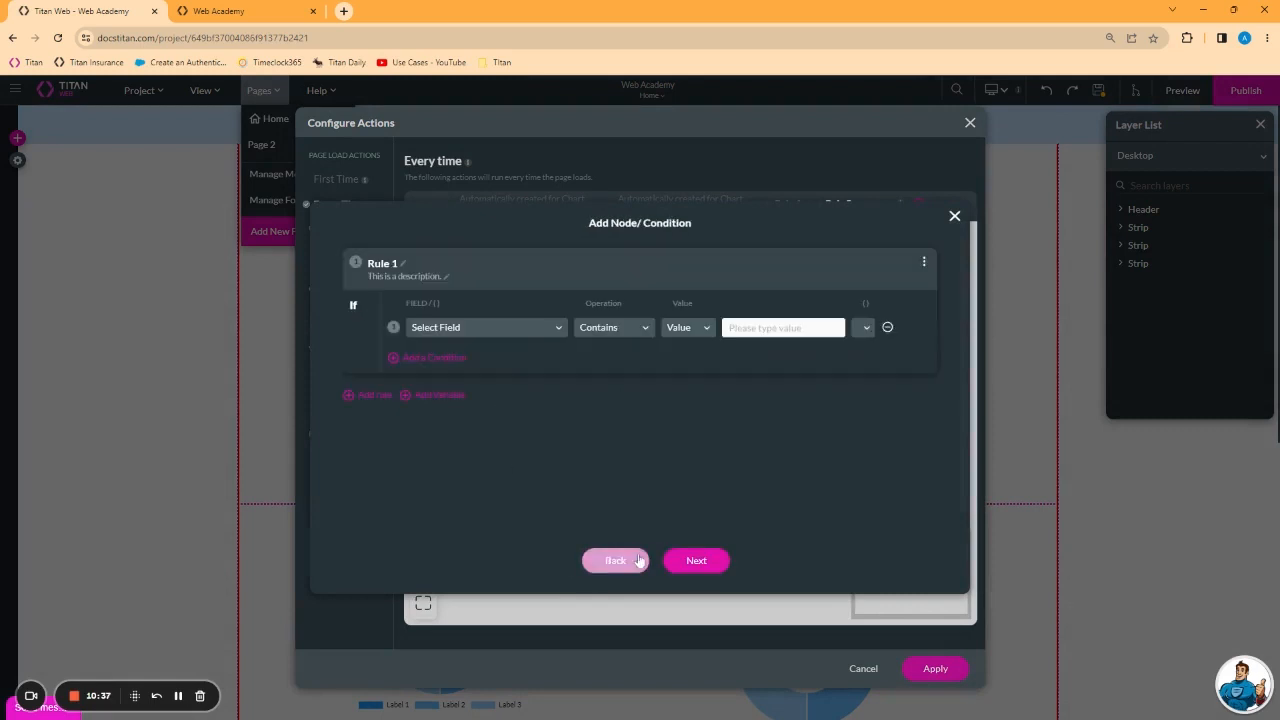
click(514, 327)
click(480, 433)
click(618, 334)
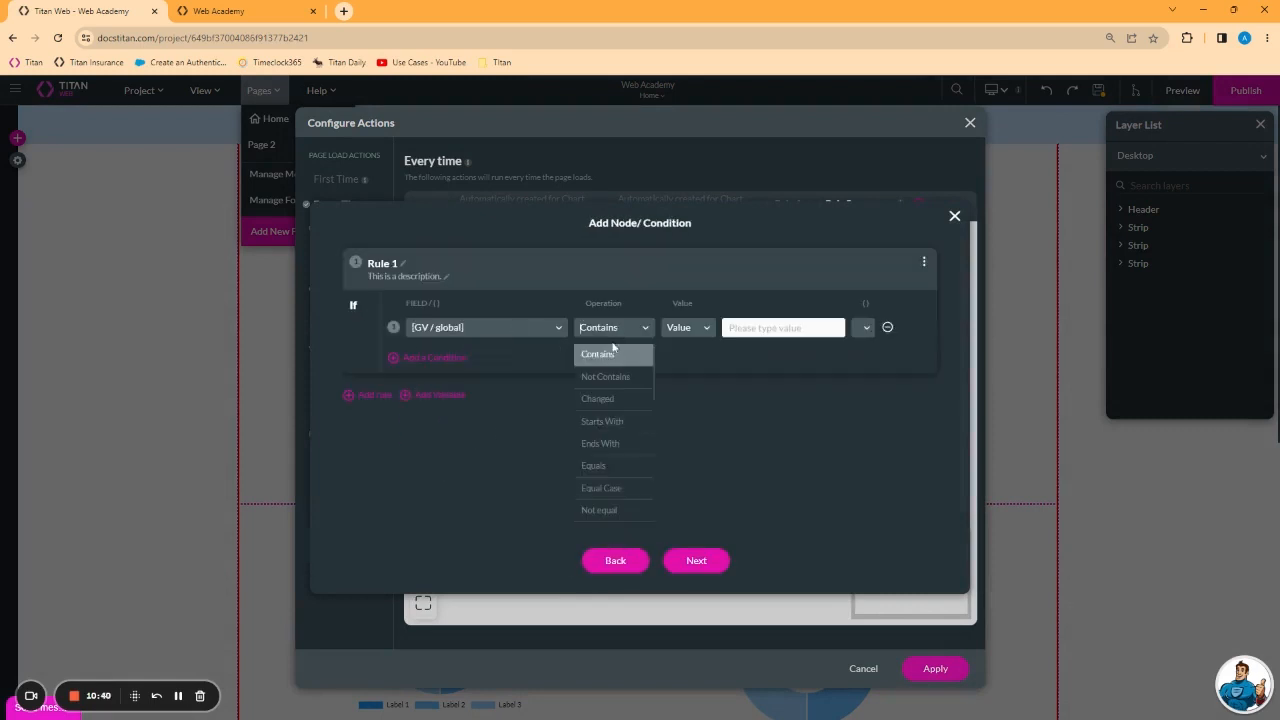
click(614, 466)
click(770, 328)
text(t)
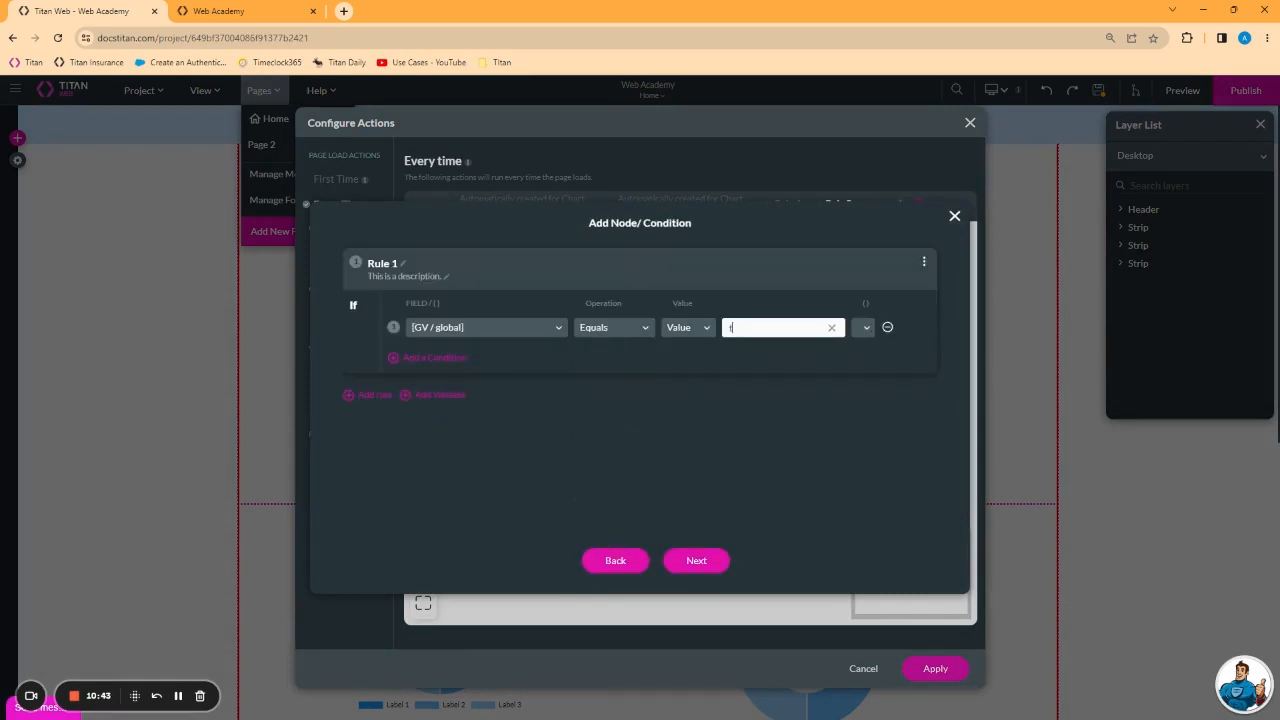
text(rue)
click(696, 560)
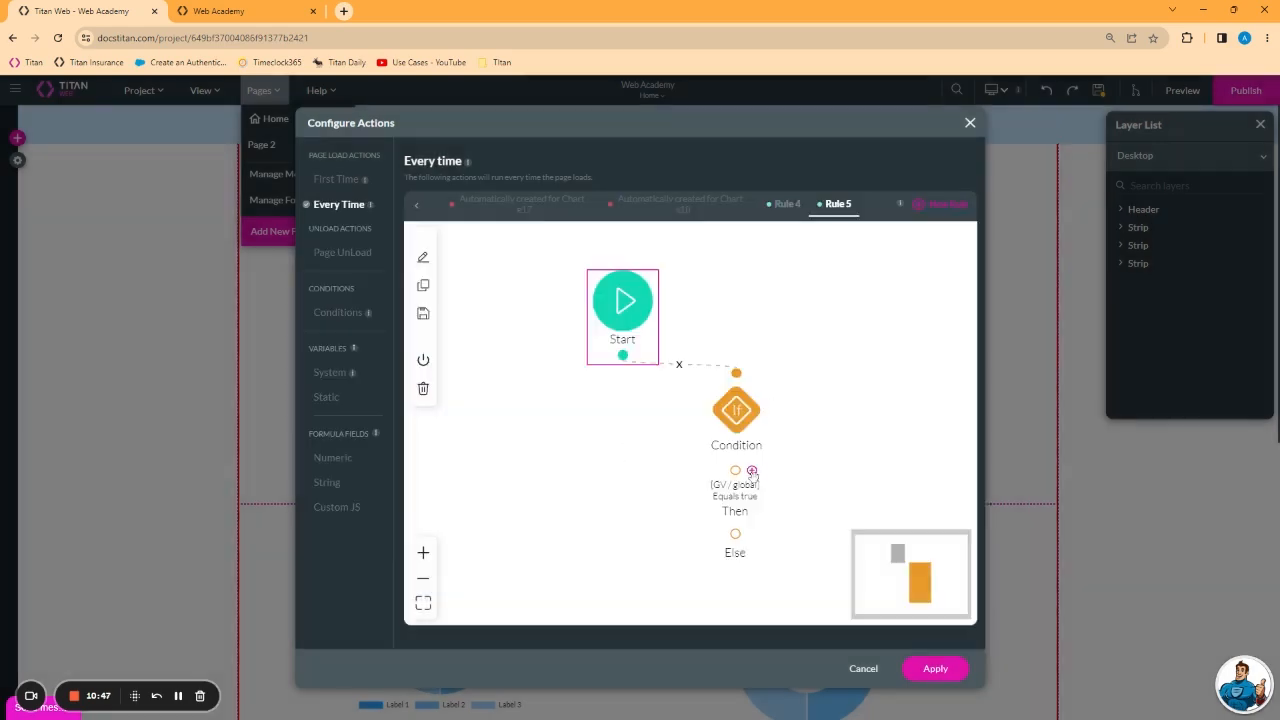
Step: Attach a Salesforce Action node to the condition's Then branch and choose the first listed push or get process for it
click(752, 472)
click(512, 357)
click(640, 558)
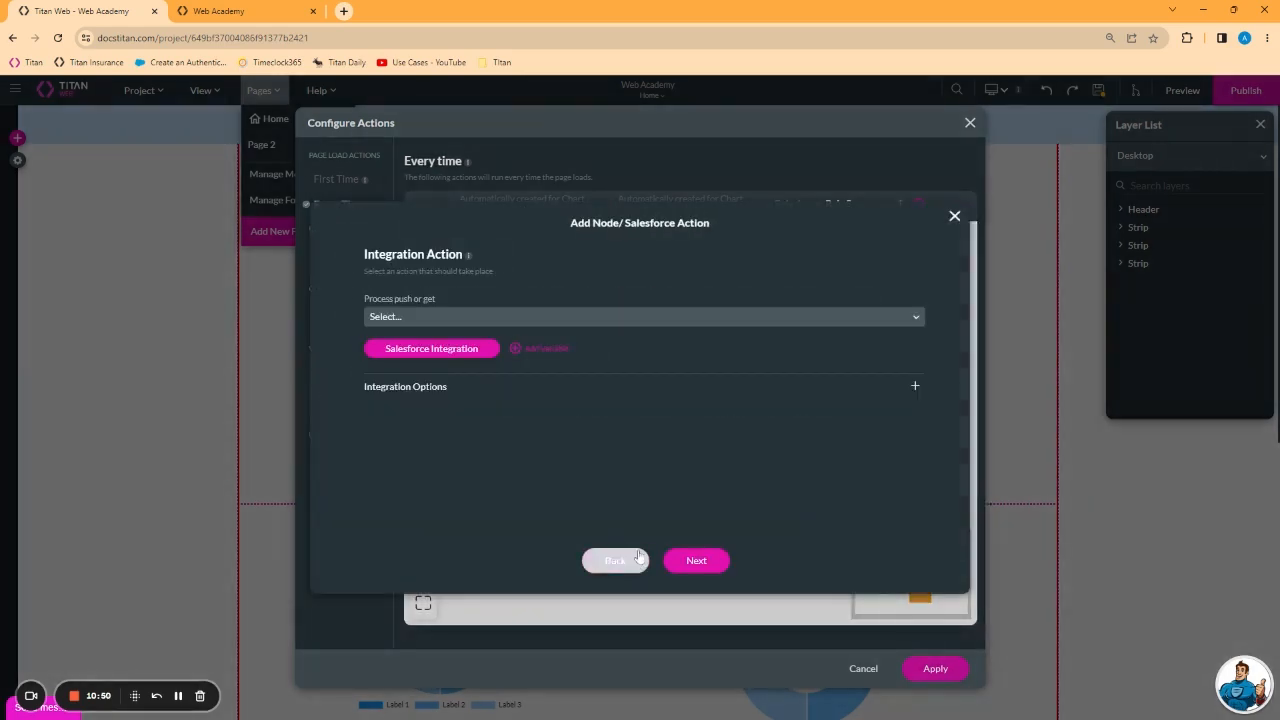
click(606, 316)
click(543, 366)
click(696, 560)
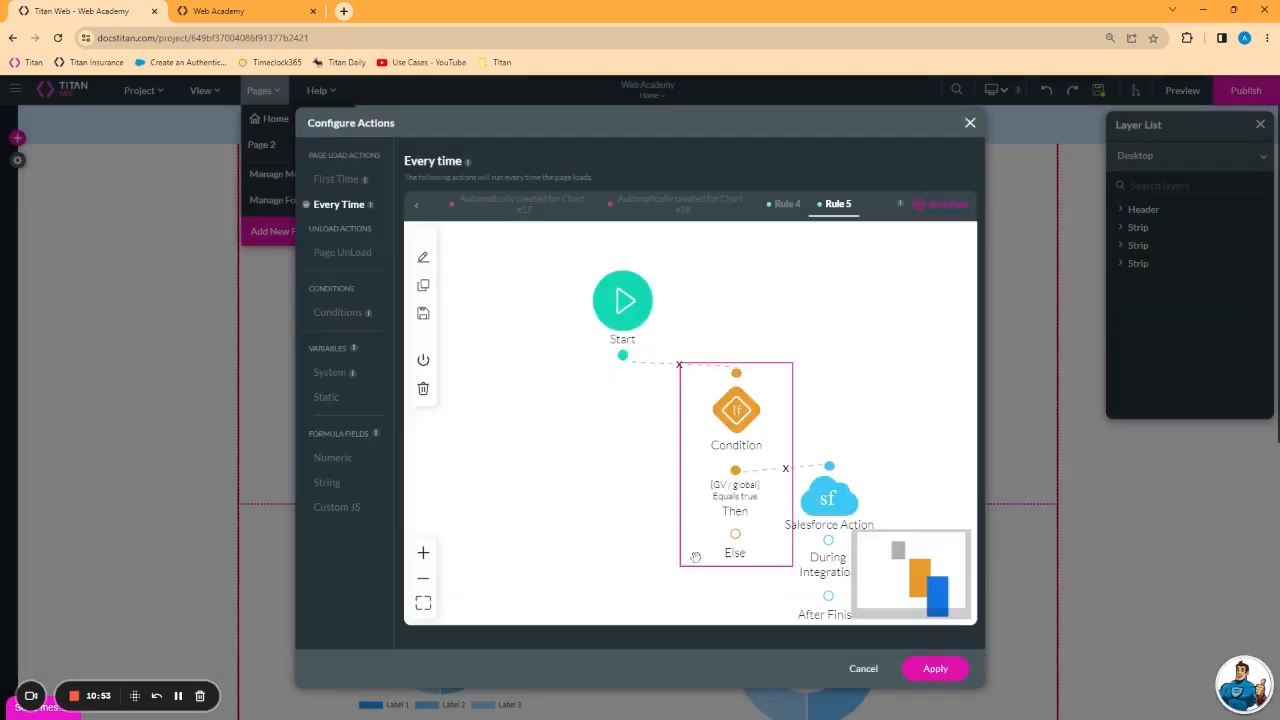
Step: Edit the Condition node to add a second AND condition with [GV / global] set to Changed
drag(594, 434, 535, 415)
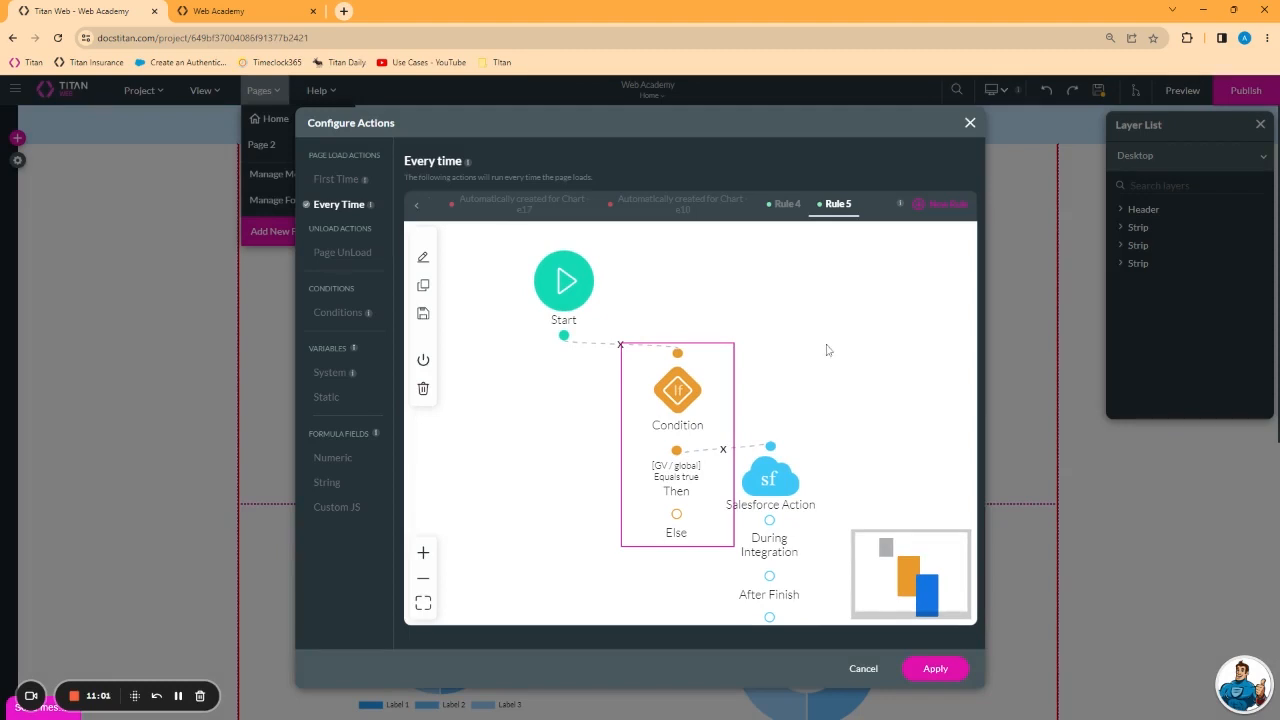
double_click(670, 388)
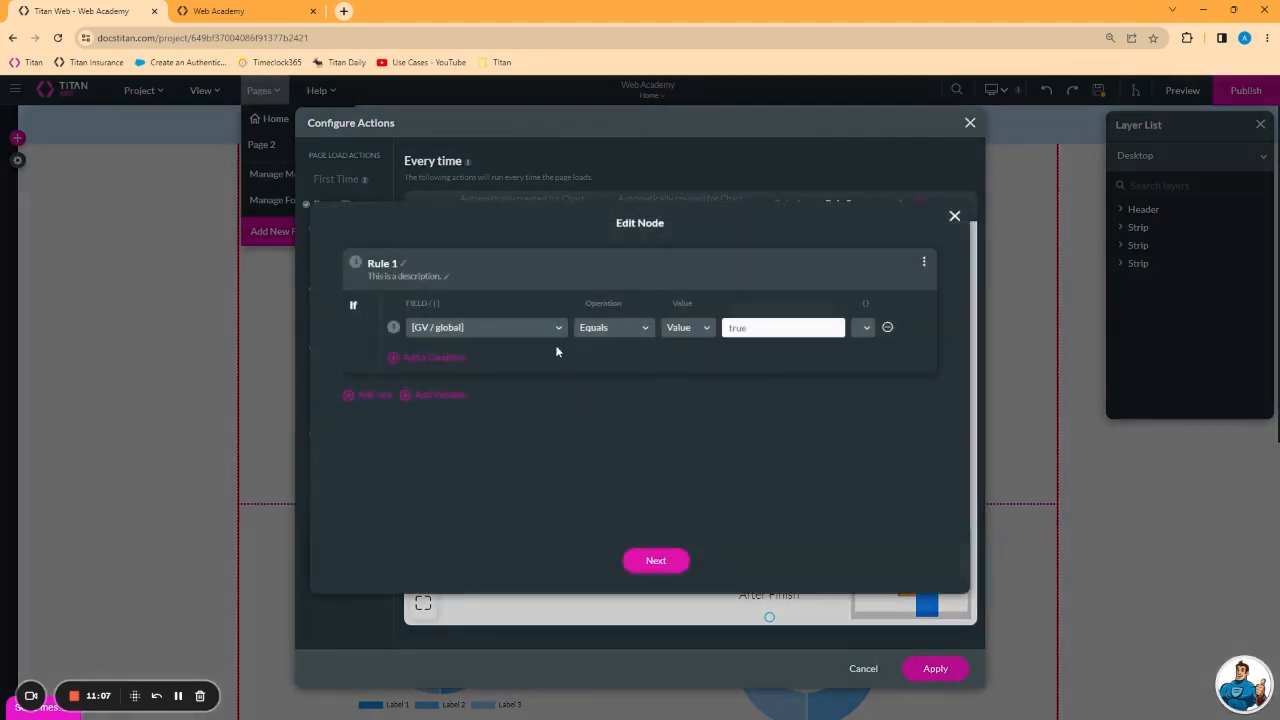
click(420, 357)
click(503, 378)
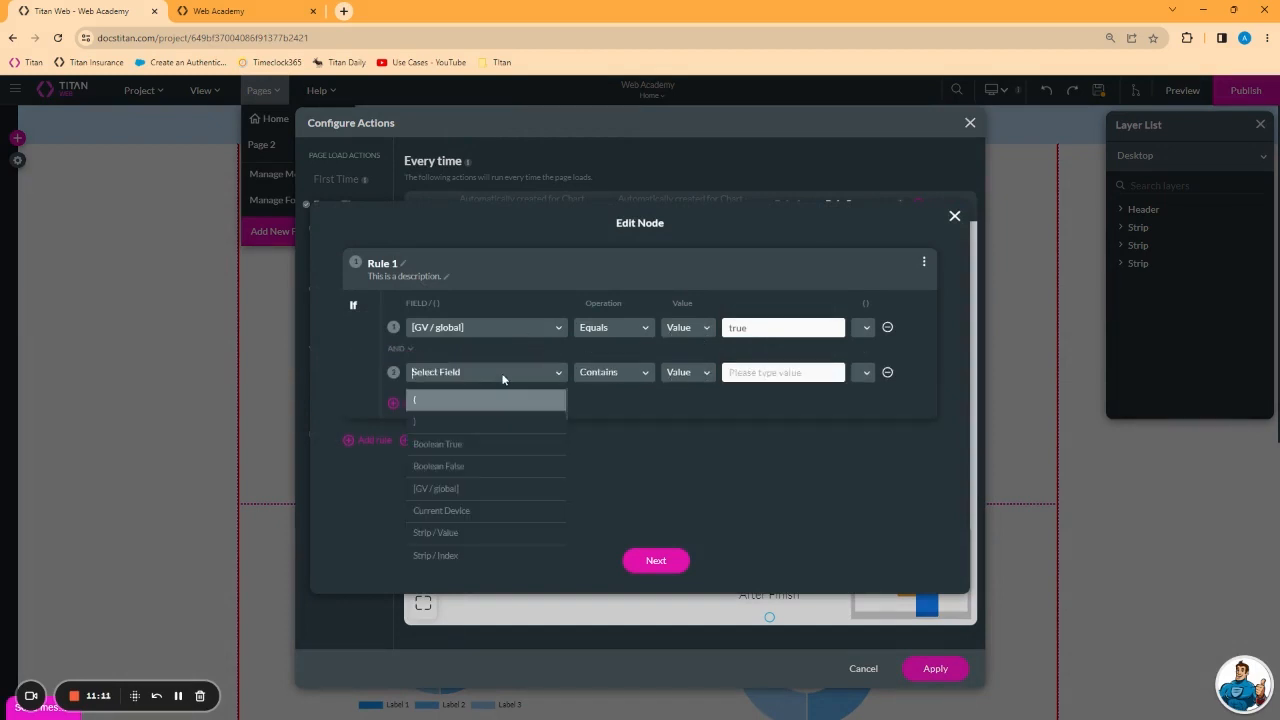
click(502, 487)
click(631, 376)
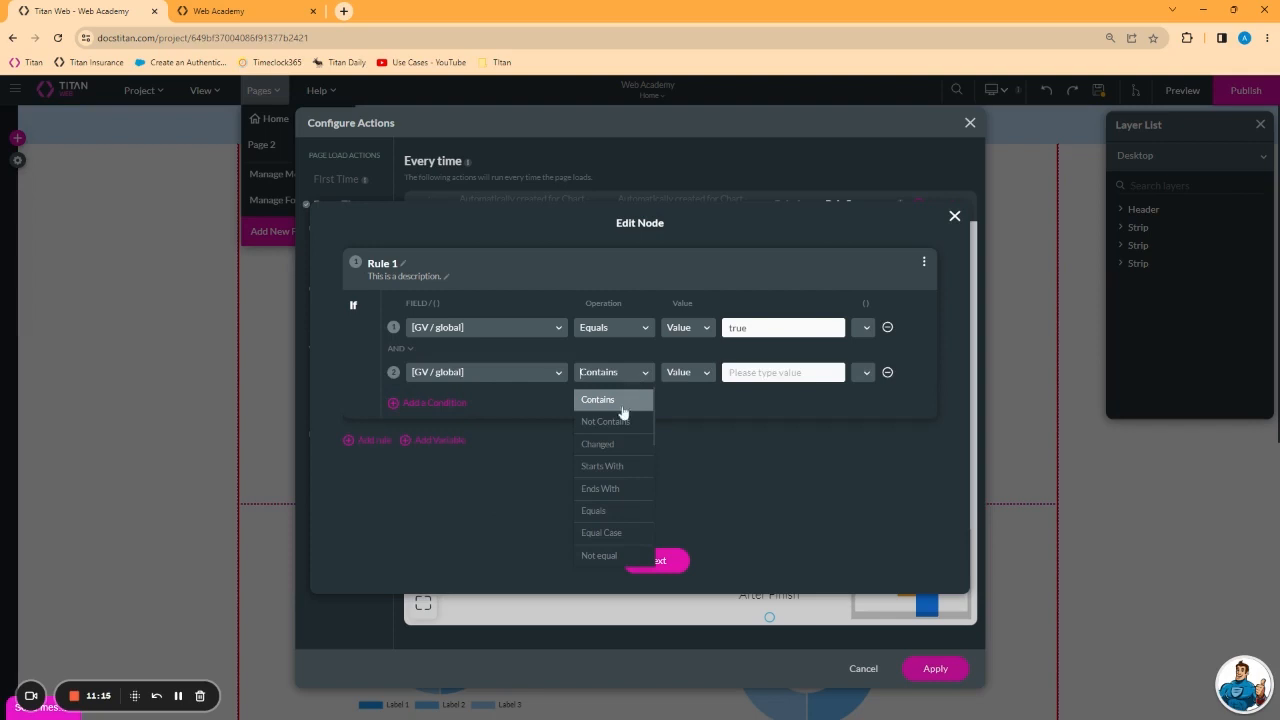
click(600, 444)
click(662, 561)
click(673, 562)
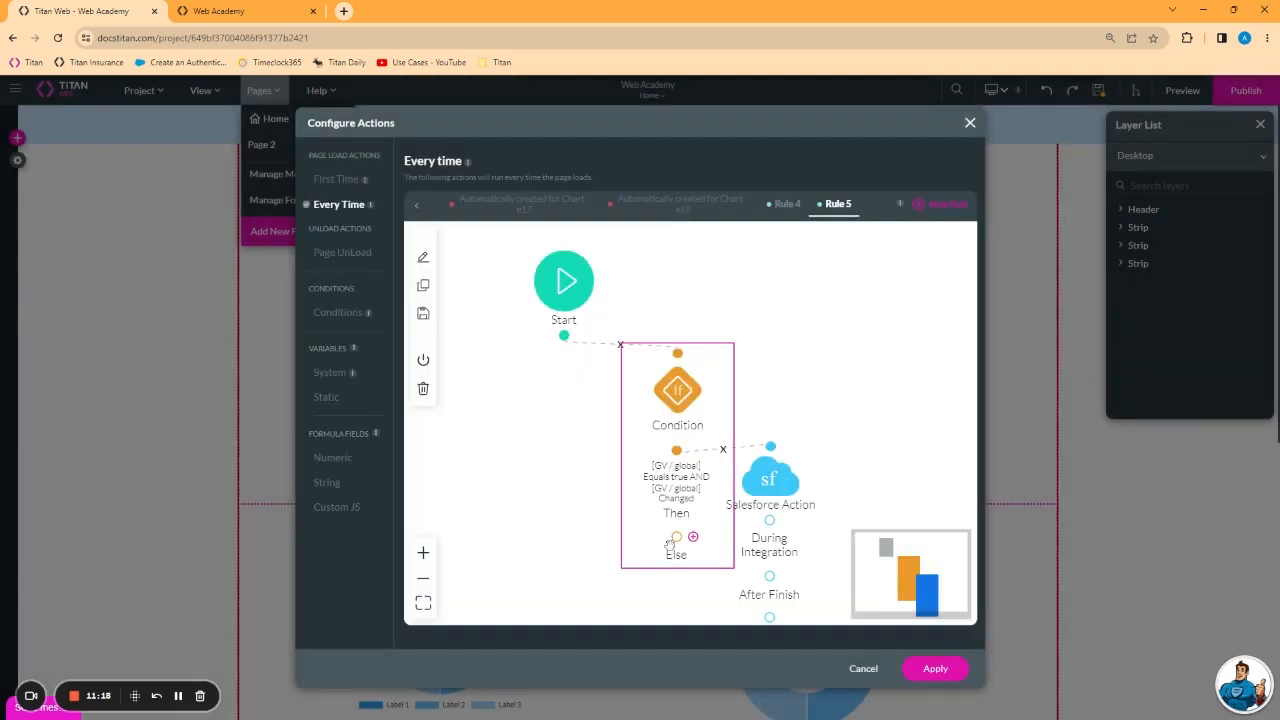